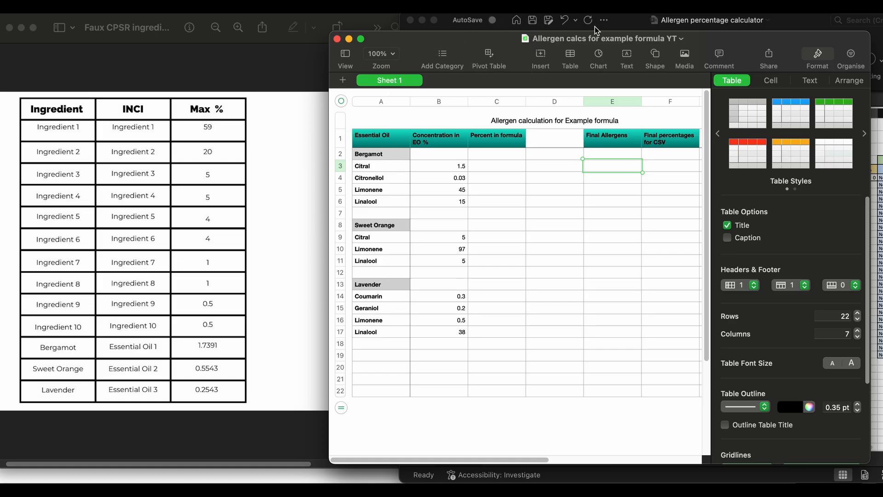
Step: Switch to the Excel allergen calculator and set the percent in fragrance to 1.5 for Citral and 0.03 for Citronellol
left_click_drag(459, 53, 305, 55)
left_click(632, 22)
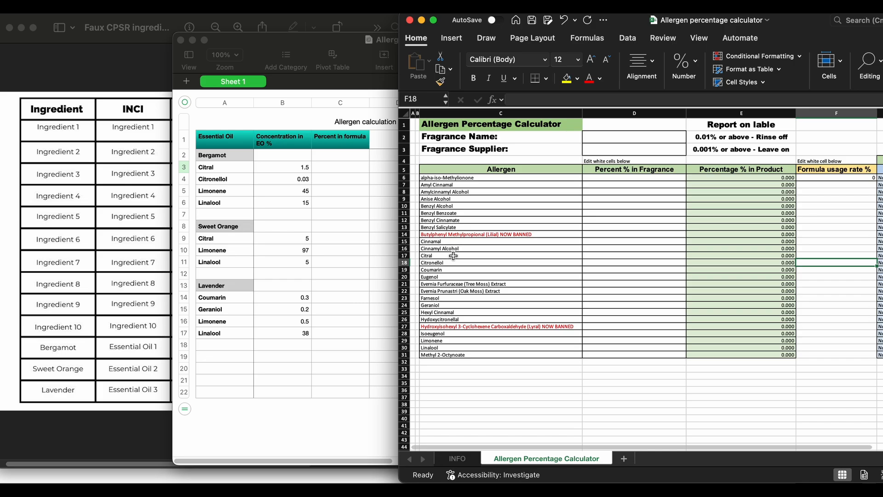
left_click(600, 257)
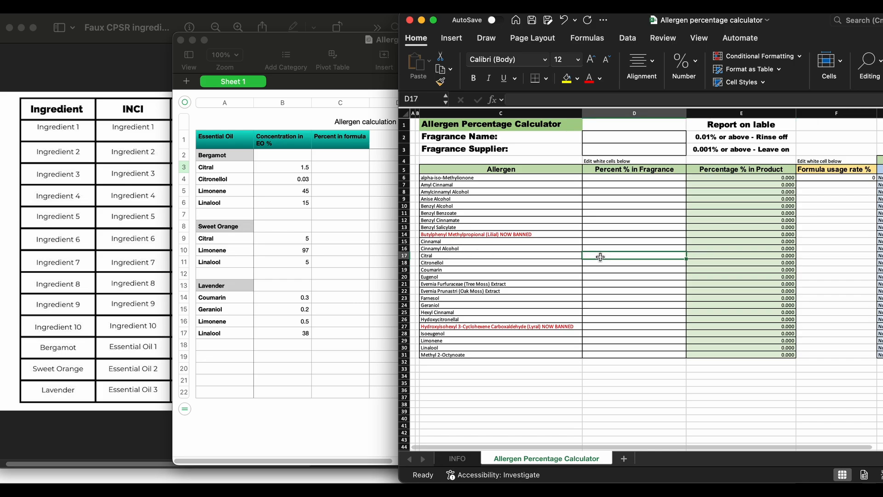
type("1.5")
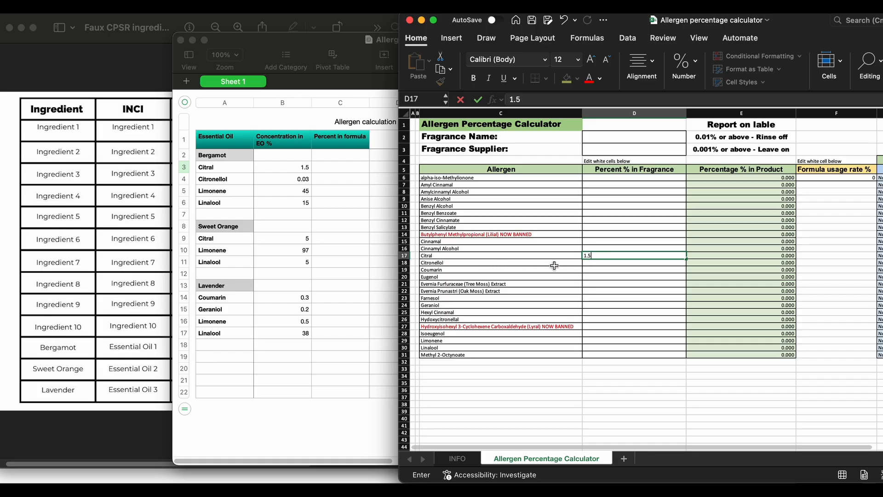
left_click(589, 264)
type("0.03")
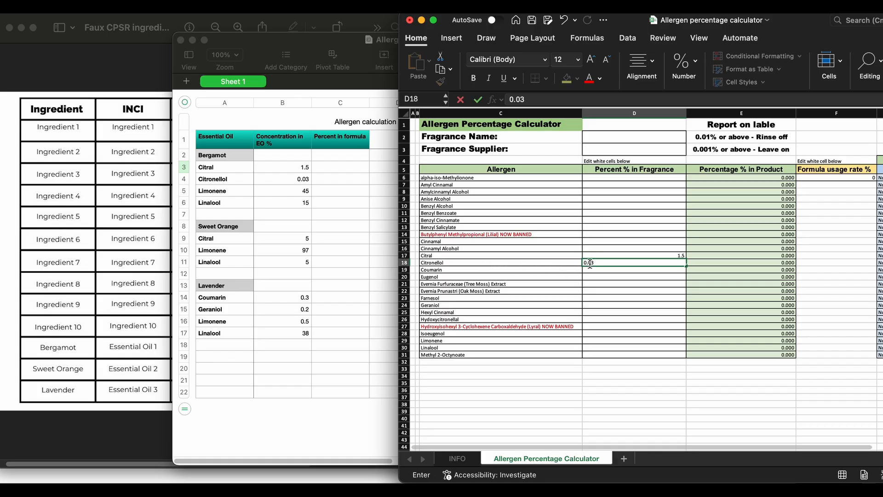
Step: Set the percent in fragrance to 45 for Limonene and 15 for Linalool in the allergen calculator
left_click(608, 340)
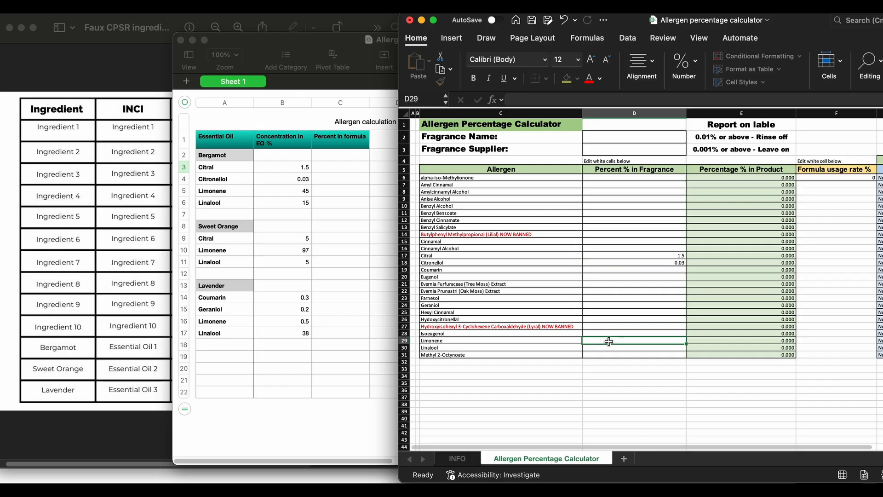
type("45")
left_click(637, 348)
type("15")
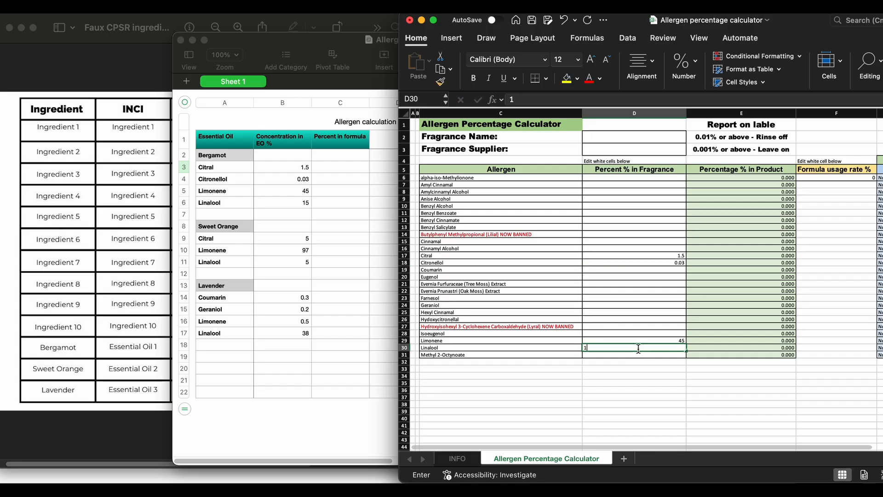
left_click(652, 368)
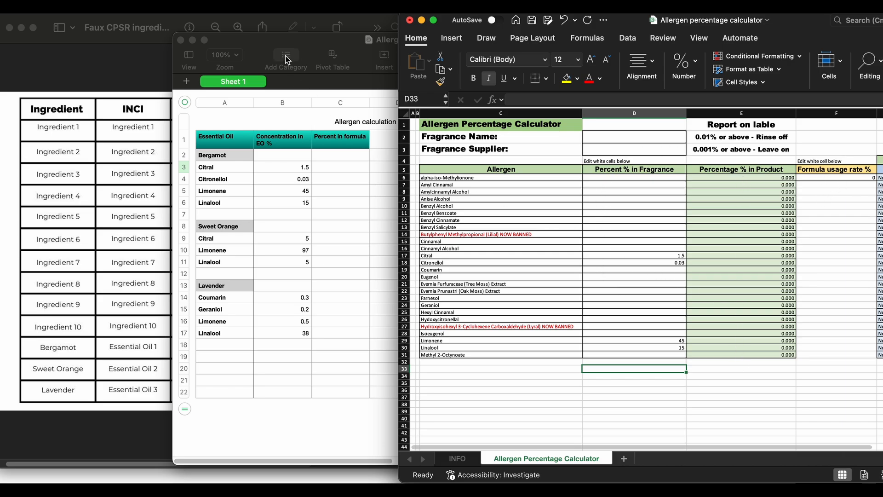
Step: Check Bergamot's maximum percentage in the ingredient list PDF and set the calculator's formula usage rate to 1.7391
left_click(173, 22)
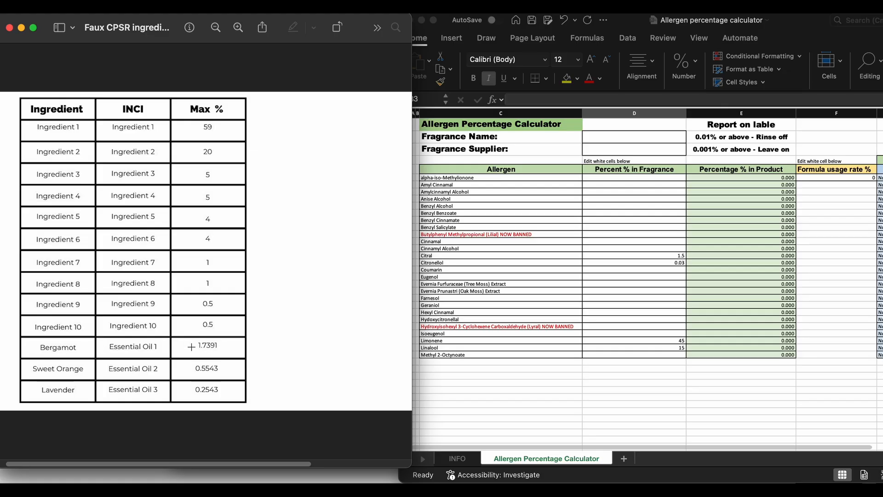
left_click(856, 177)
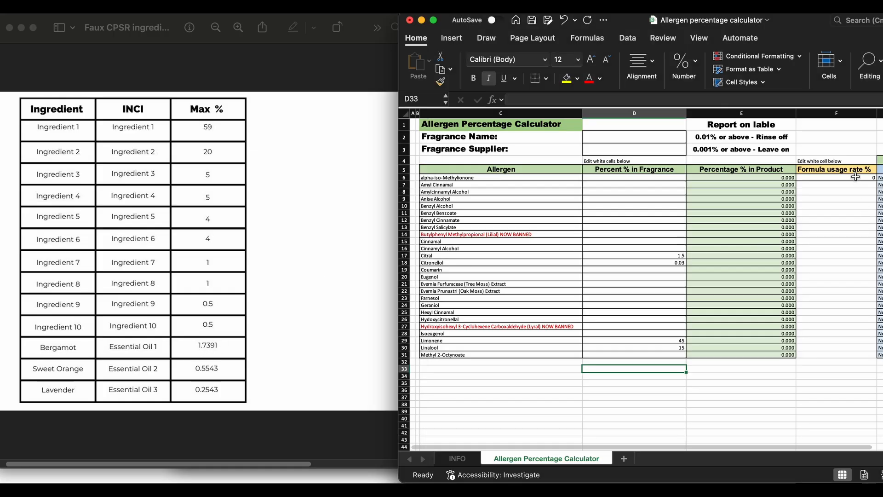
type("1.7391")
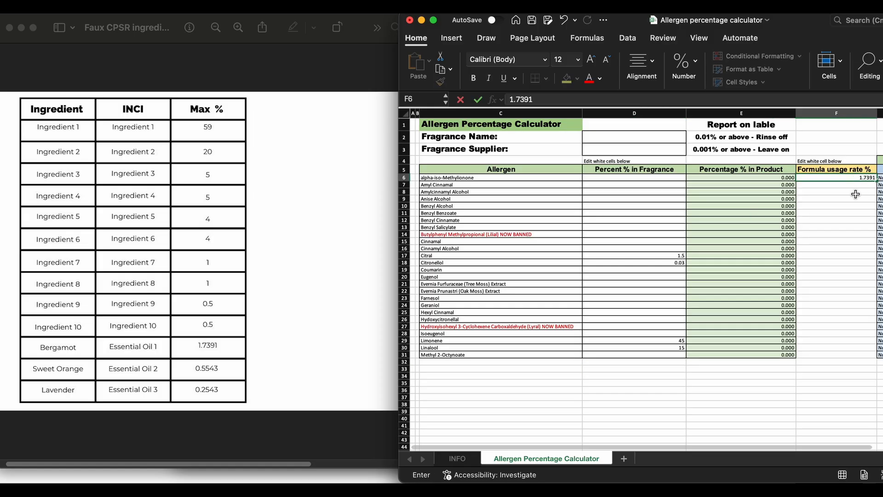
left_click(856, 193)
left_click(855, 178)
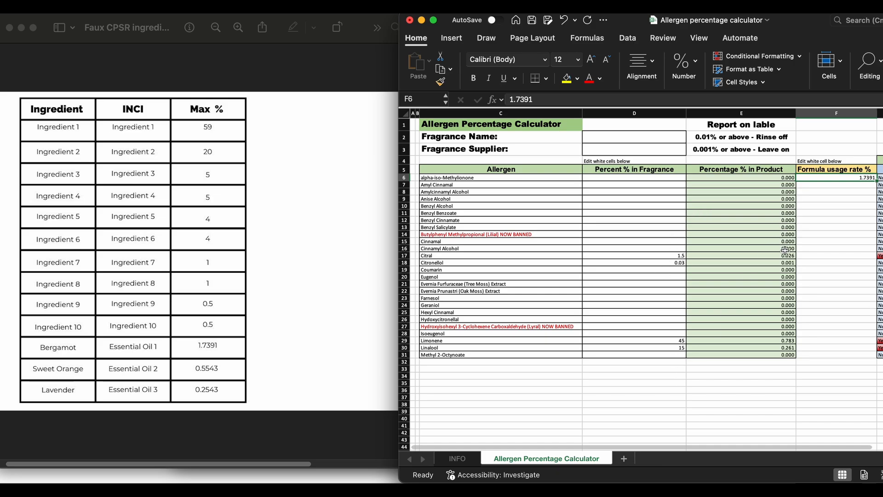
Step: Arrange the Numbers allergen table and the Excel calculator windows side by side, keeping the percentage in product column in view
left_click_drag(805, 27, 588, 27)
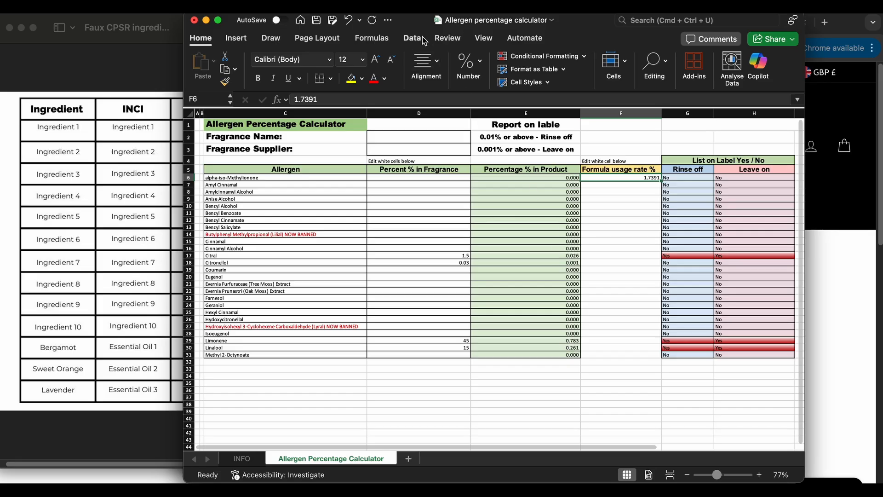
left_click_drag(414, 26, 541, 73)
left_click_drag(532, 103, 494, 84)
left_click(560, 46)
left_click_drag(573, 47, 293, 56)
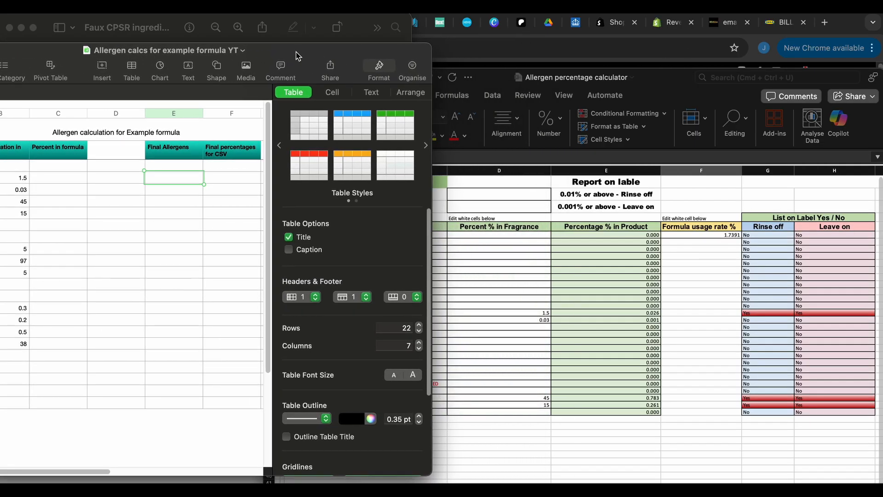
left_click_drag(672, 90, 840, 60)
left_click_drag(286, 60, 382, 41)
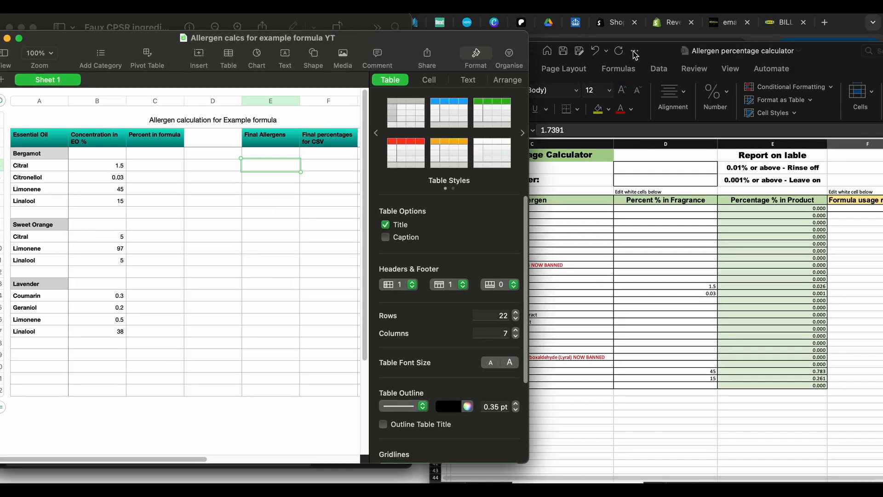
left_click(660, 54)
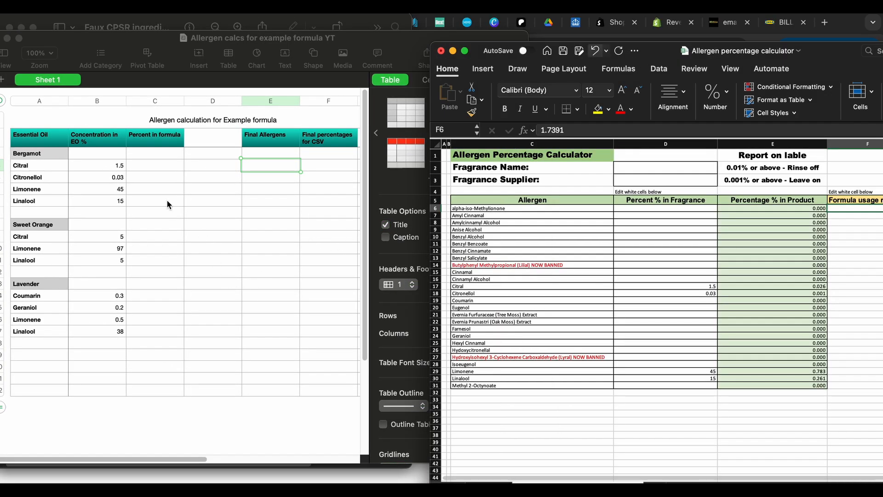
Step: In the Numbers table, enter Bergamot's percent in formula as 0.026 for Citral and 0.001 for Citronellol
left_click(162, 164)
left_click(156, 166)
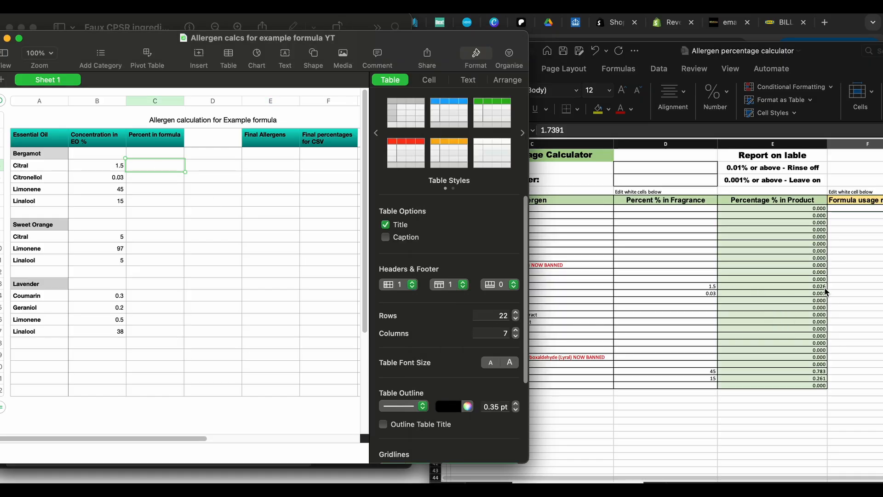
type("0.")
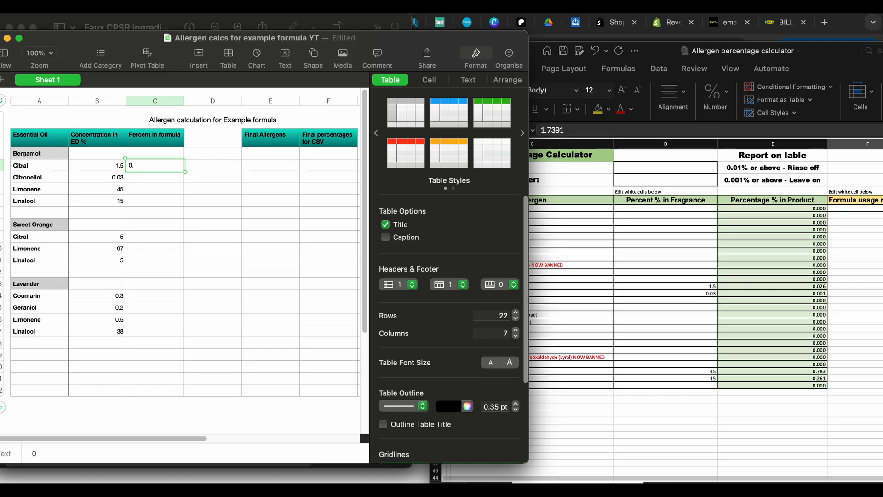
type("026")
key("Return")
type("0.")
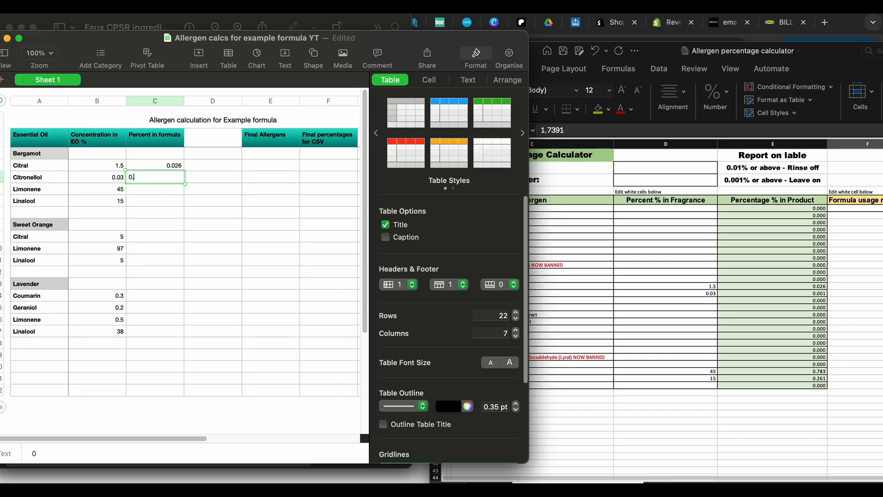
type("001")
Step: Enter Bergamot's percent in formula as 0.783 for Limonene and 0.261 for Linalool
left_click(153, 193)
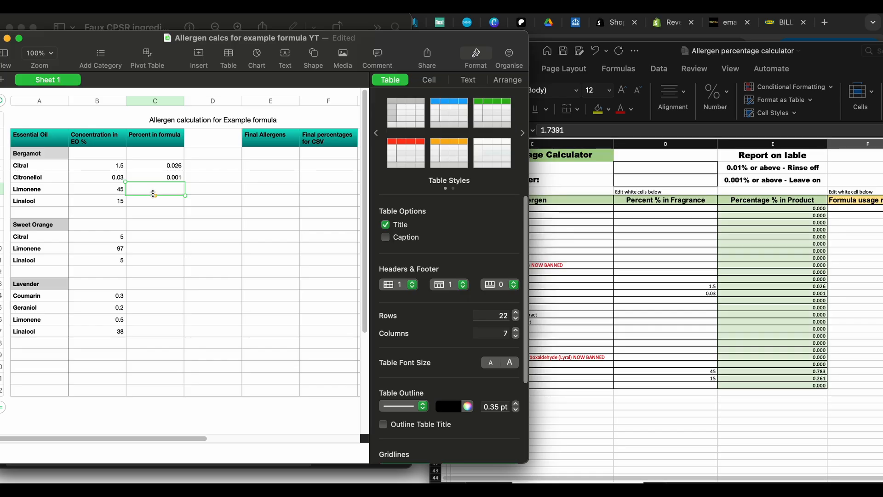
type("0.783")
left_click(156, 203)
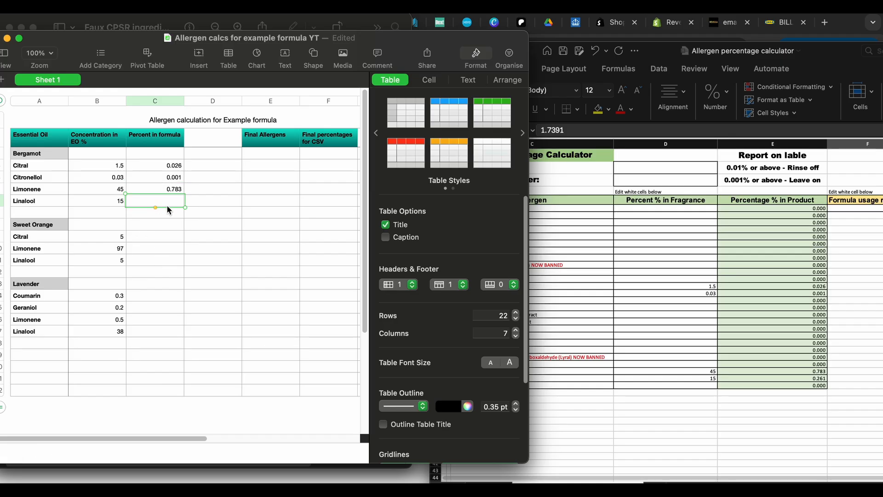
type("0.261")
left_click(161, 236)
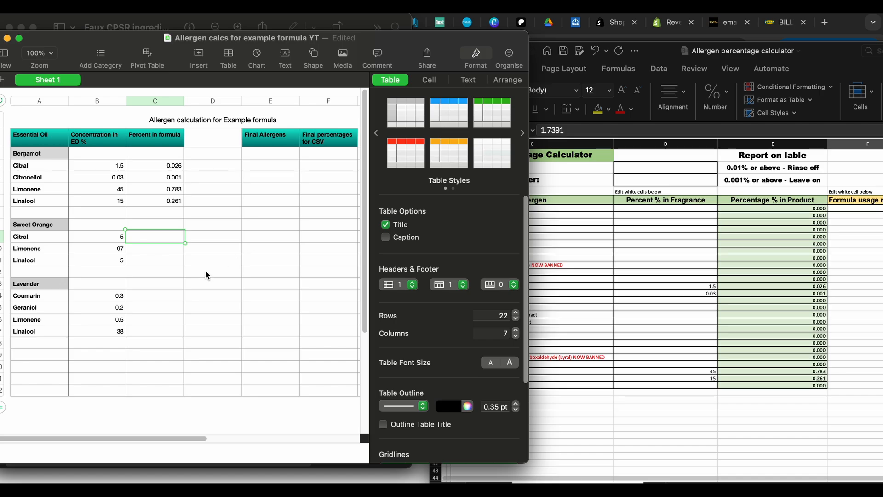
Step: Clear the Citral, Citronellol, Limonene and Linalool percent in fragrance values in the Excel calculator
left_click(706, 287)
left_click_drag(706, 286, 710, 293)
key("Delete")
left_click(711, 372)
key("Delete")
left_click(711, 378)
key("Delete")
Step: Set the calculator's formula usage rate to 0.5543 for Sweet Orange and reposition both spreadsheet windows
left_click(858, 211)
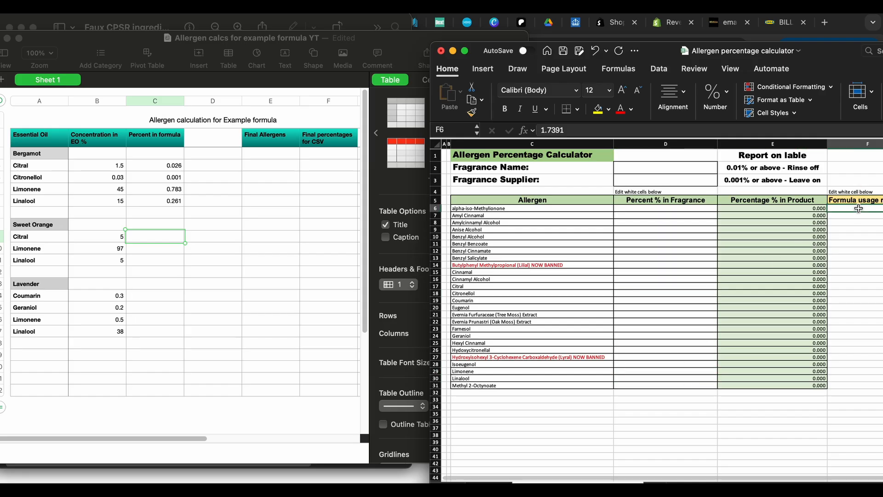
left_click_drag(132, 42, 149, 18)
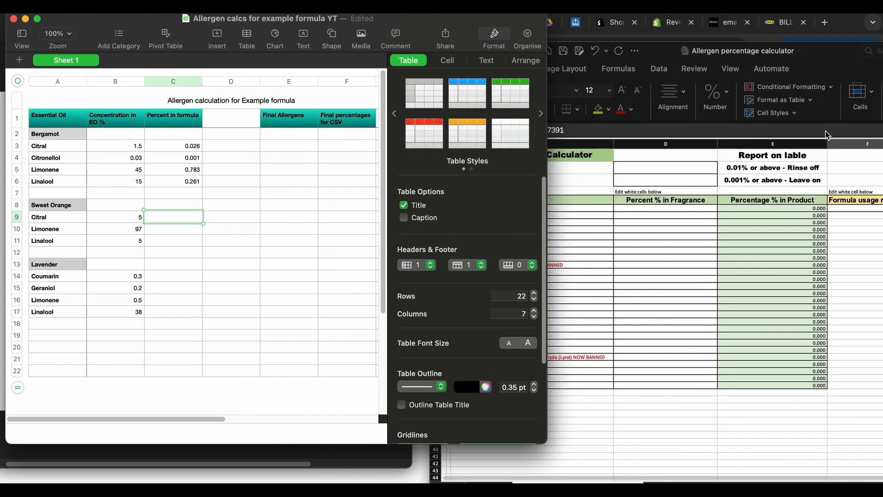
left_click(863, 211)
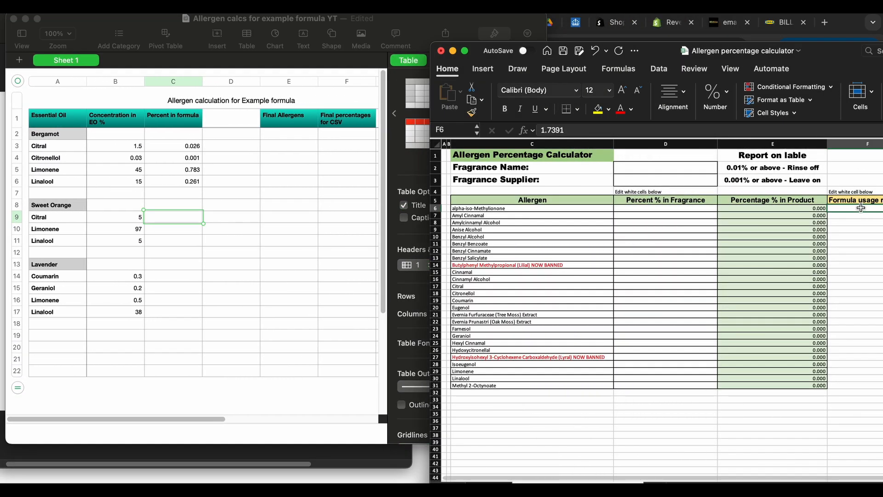
type("0.5543")
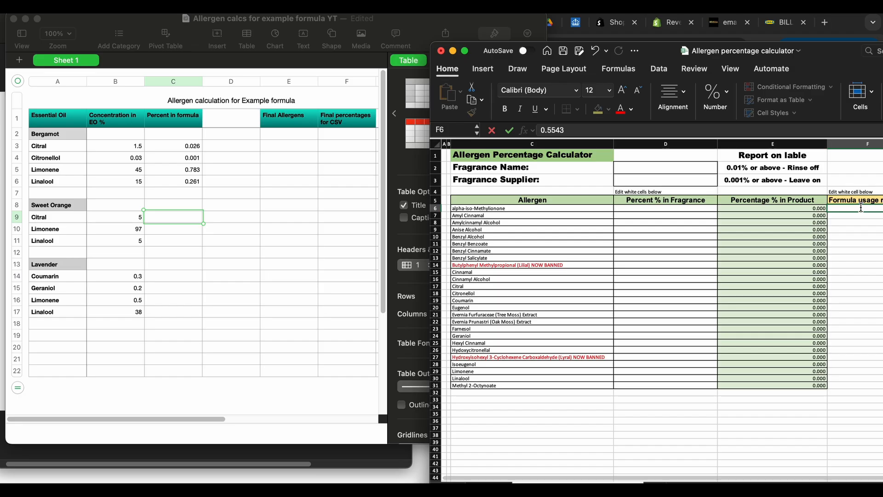
left_click_drag(668, 53, 670, 33)
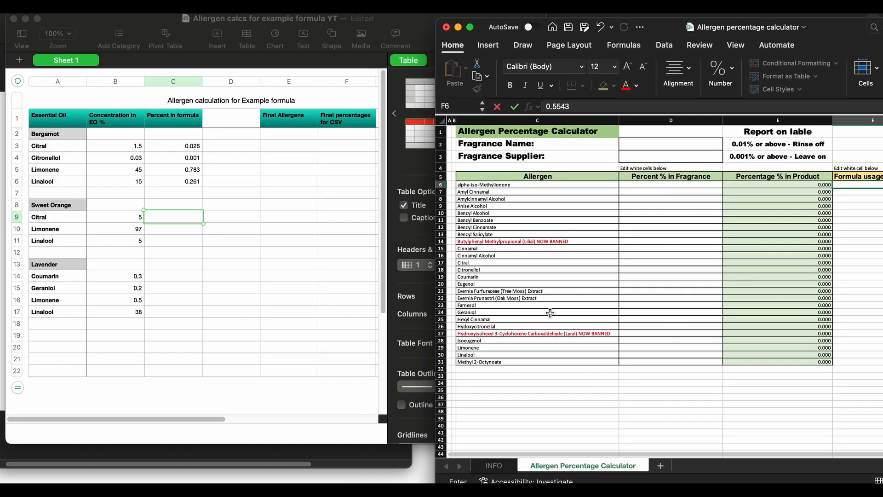
Step: Enter Sweet Orange's percent in fragrance as 5 for Citral, 97 for Limonene and 5 for Linalool
left_click(635, 264)
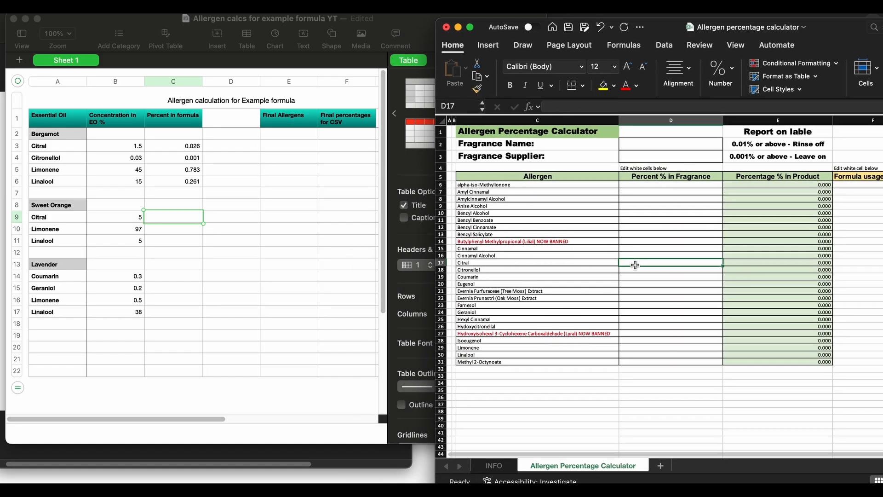
type("5")
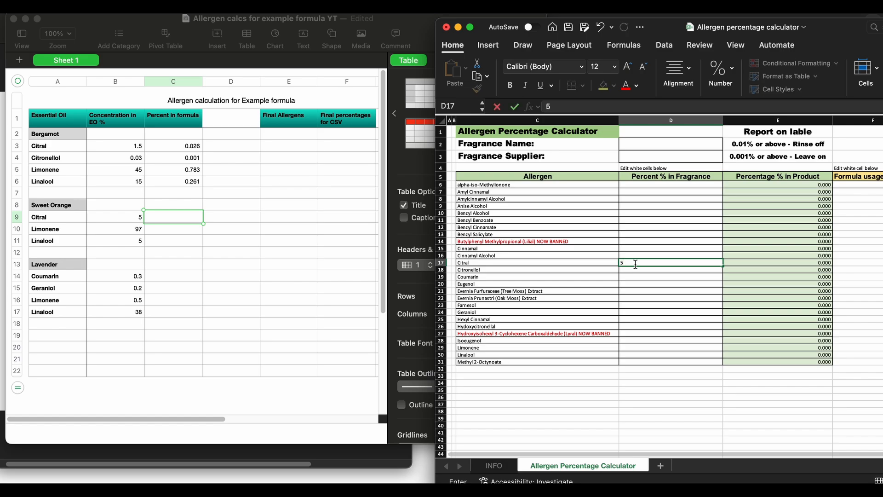
left_click(706, 348)
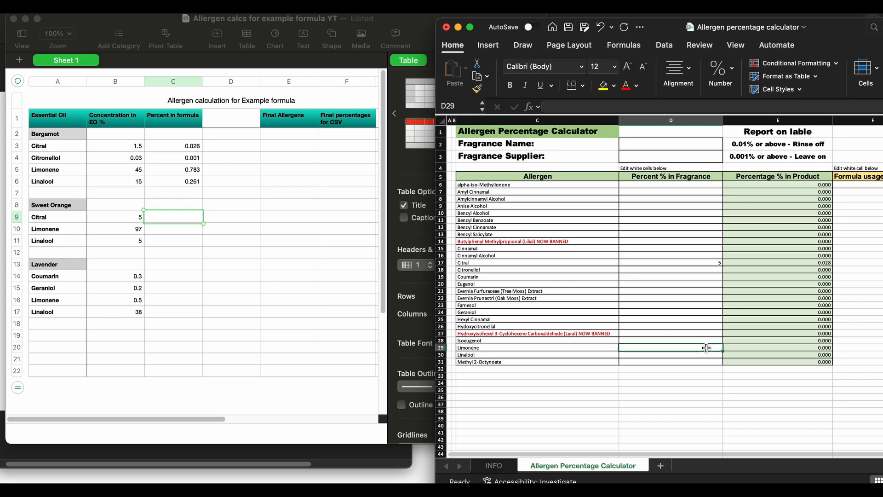
type("97")
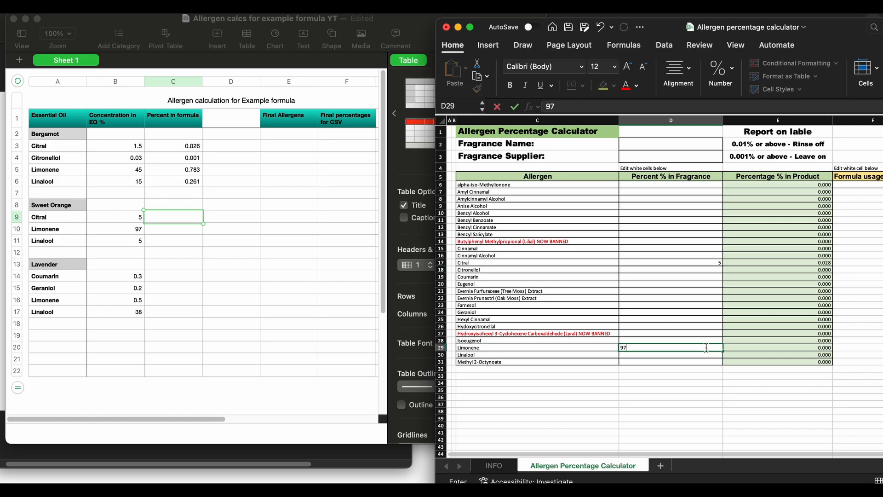
left_click(716, 356)
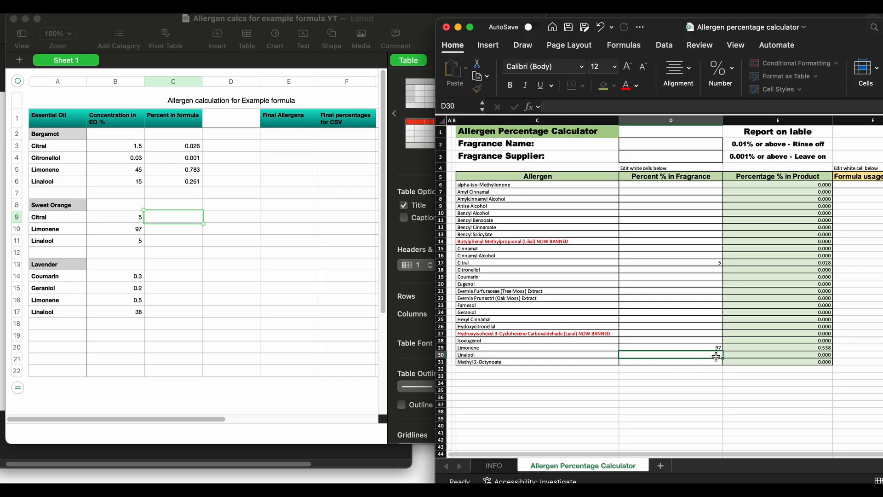
type("5")
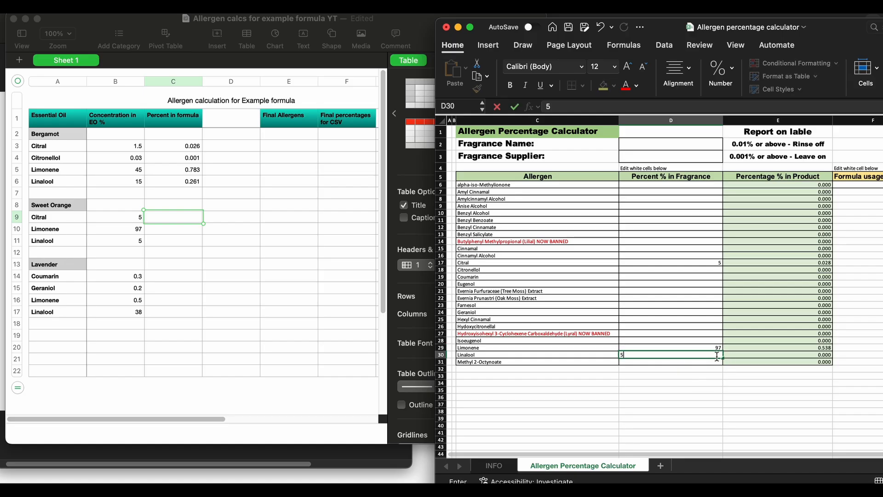
left_click(734, 391)
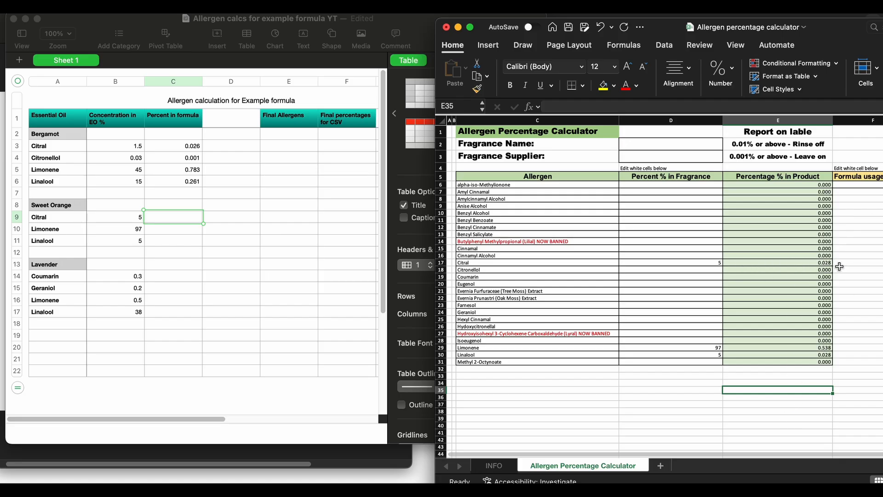
Step: In the Numbers table, enter Sweet Orange's percent in formula as 0.028 for Citral, 0.538 for Limonene and 0.028 for Linalool
type("0.028")
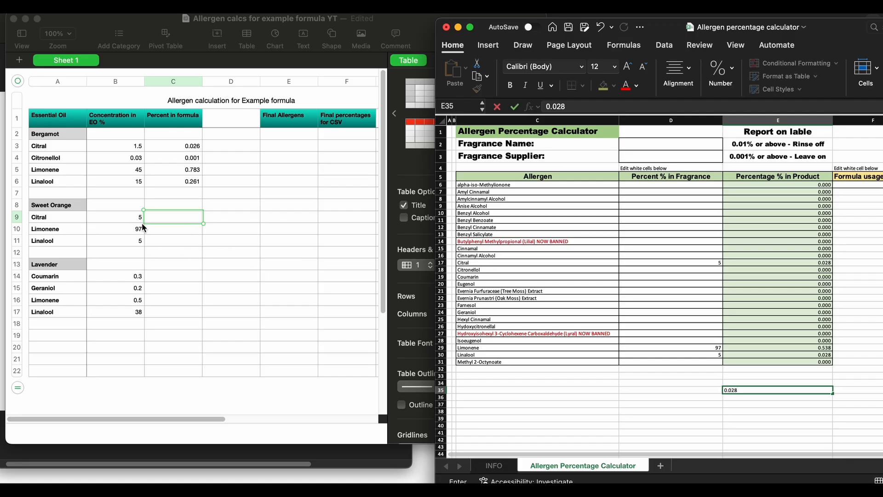
left_click(207, 230)
type("0.028")
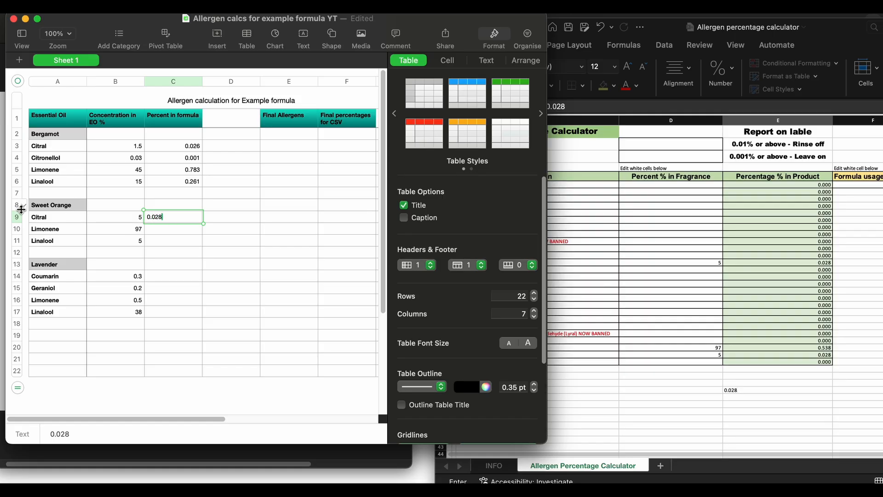
left_click(173, 230)
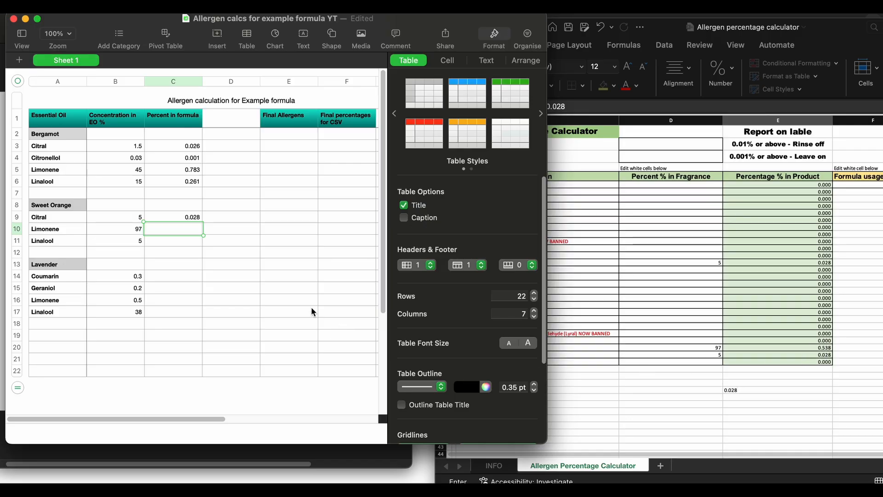
type("0.538")
key("Return")
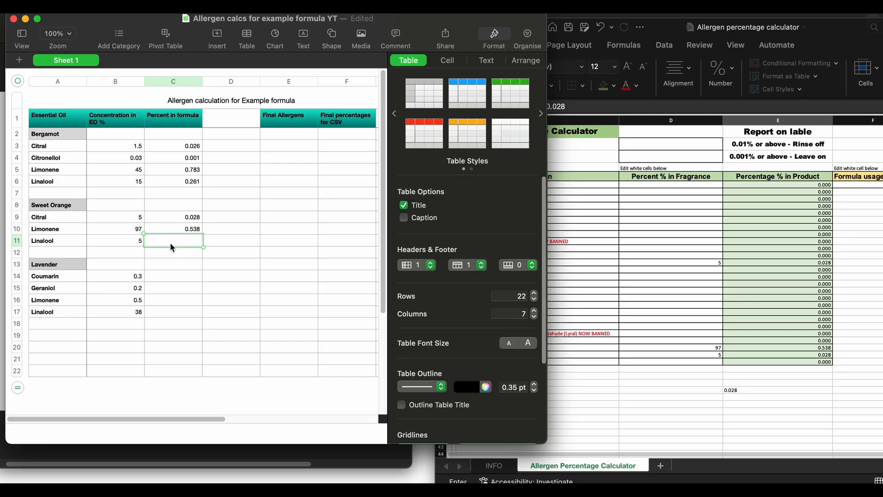
type("0.028")
left_click(216, 293)
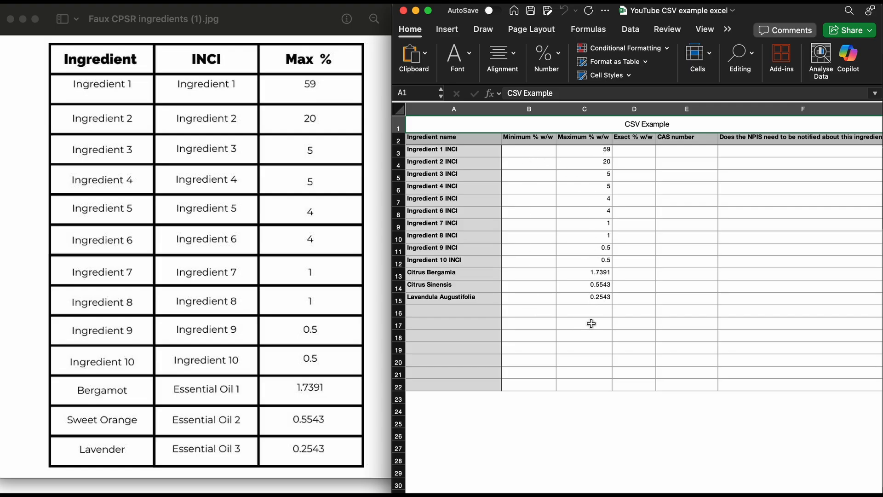
Step: Widen the YouTube CSV example Excel window and total the Maximum % w/w column with AutoSum in C17
left_click(585, 152)
left_click_drag(584, 152, 586, 321)
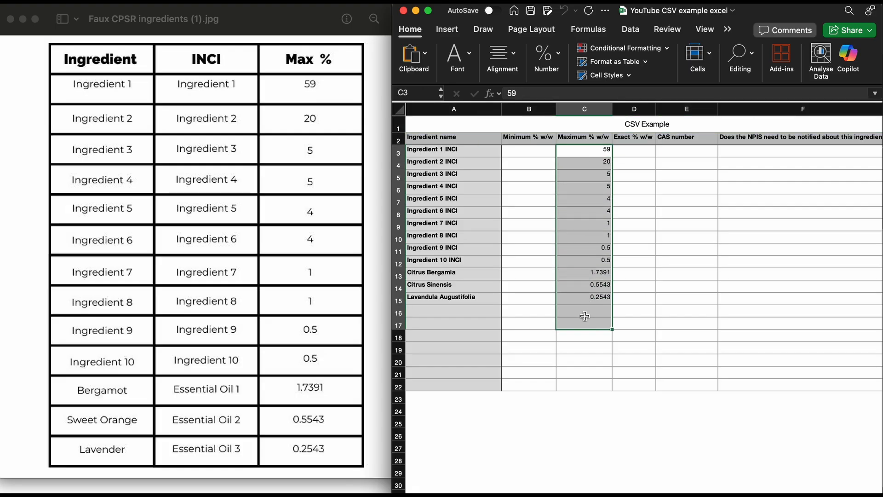
left_click_drag(392, 64, 82, 64)
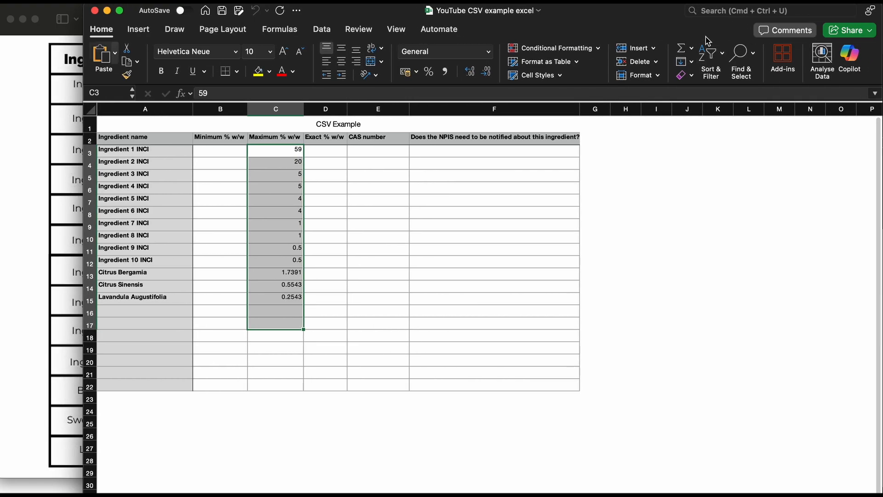
left_click(683, 49)
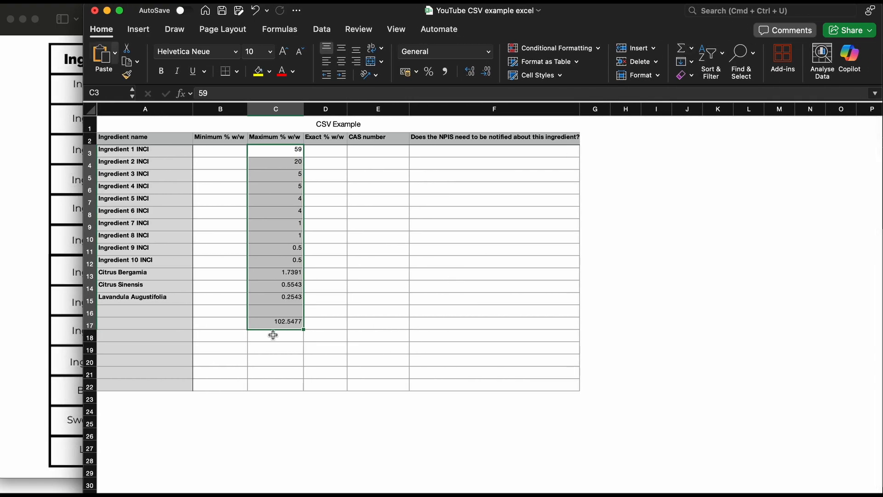
left_click(283, 348)
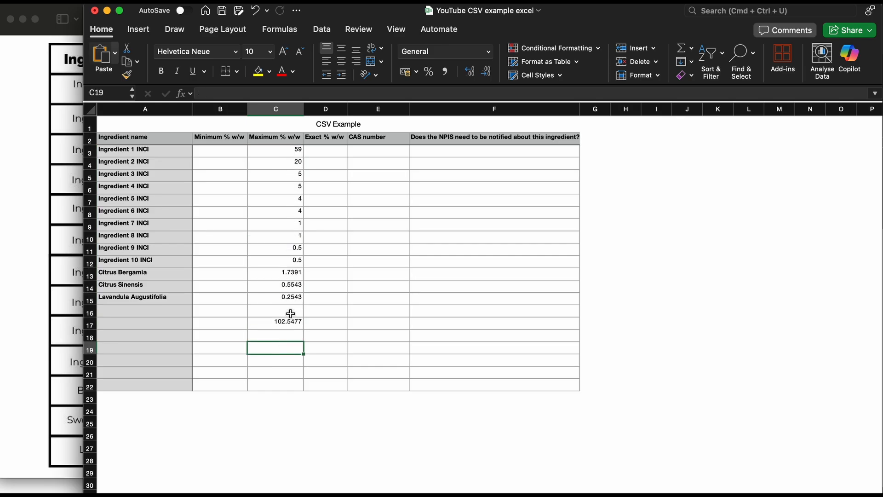
Step: Enter the formula =C3/C17*100 in E3 to scale Ingredient 1's maximum percentage to a 100% total
left_click(366, 152)
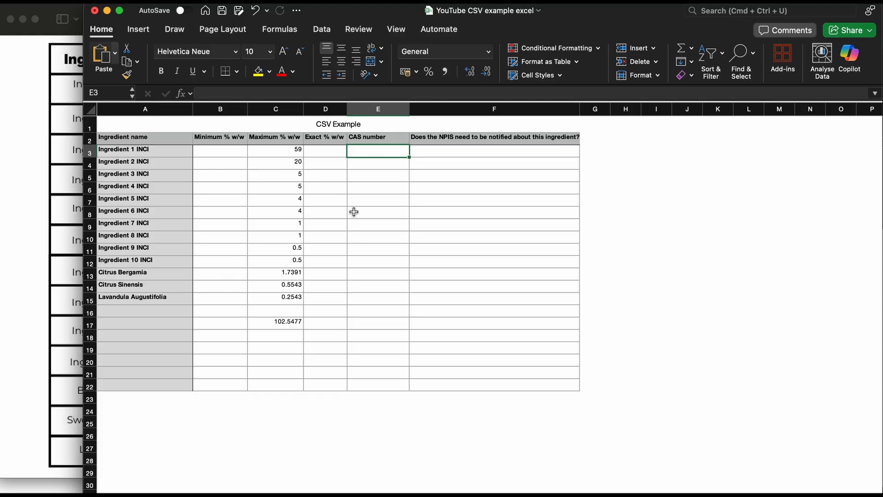
type("=")
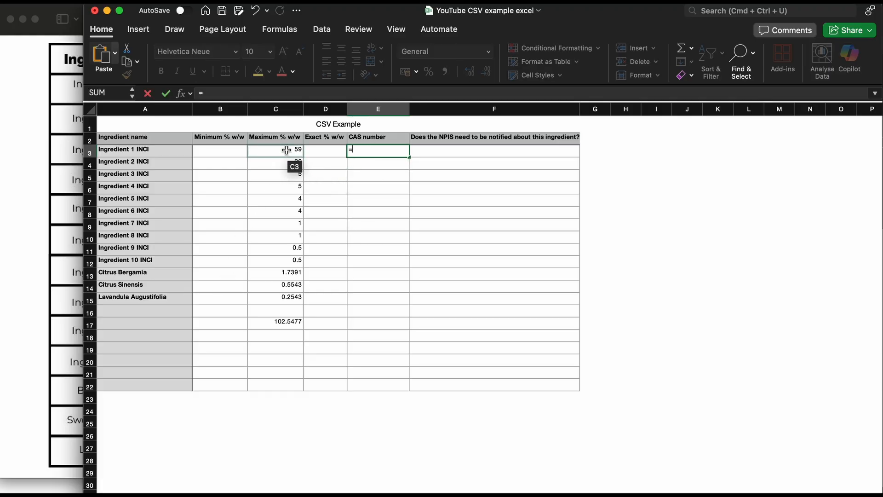
left_click(286, 150)
type("/")
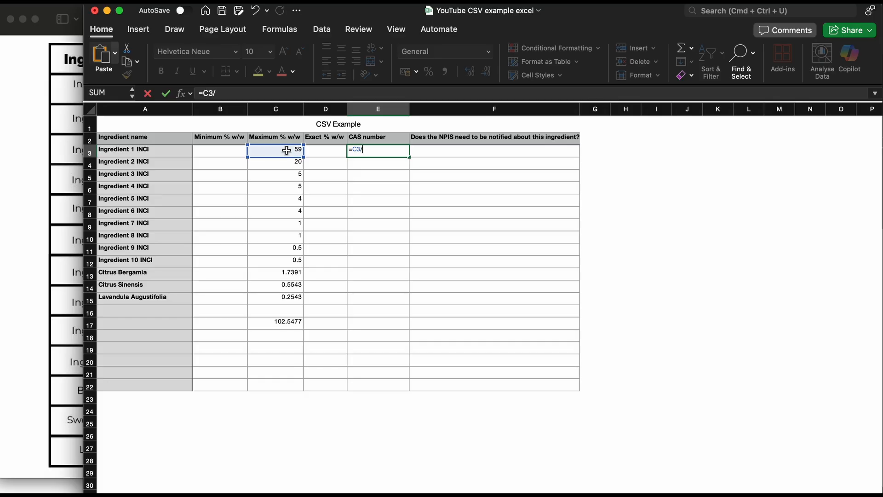
left_click(285, 325)
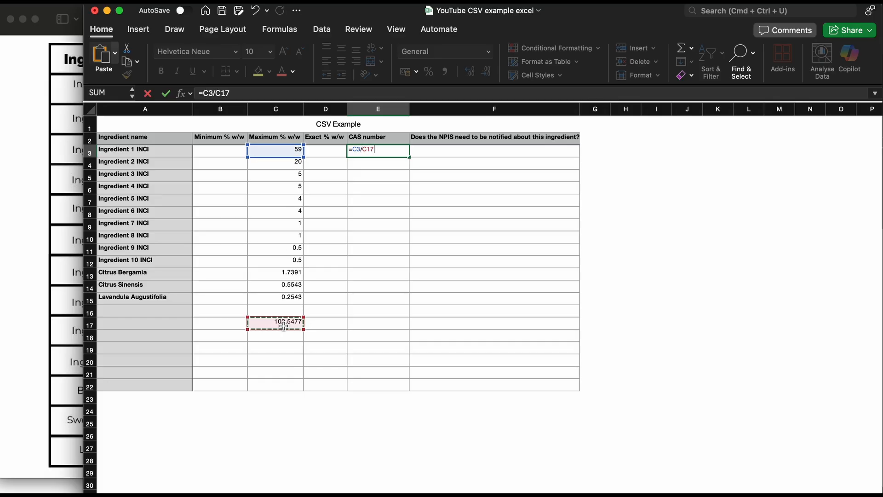
type("*")
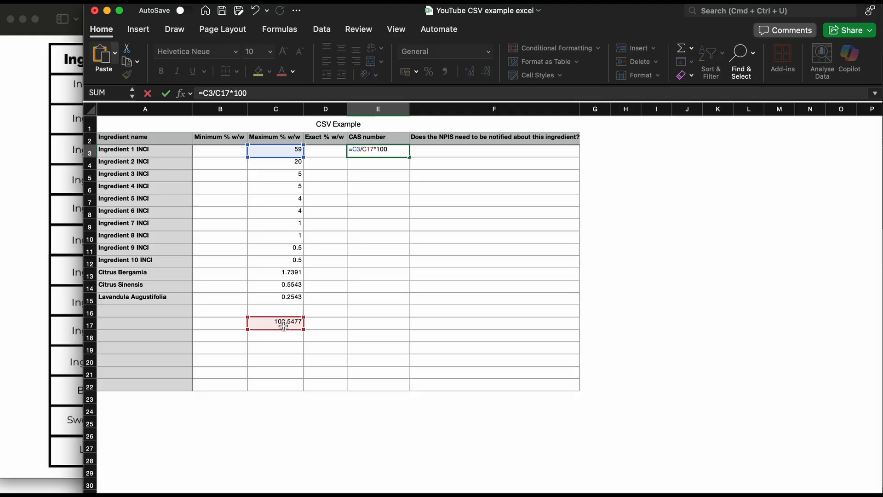
type("100")
key("Return")
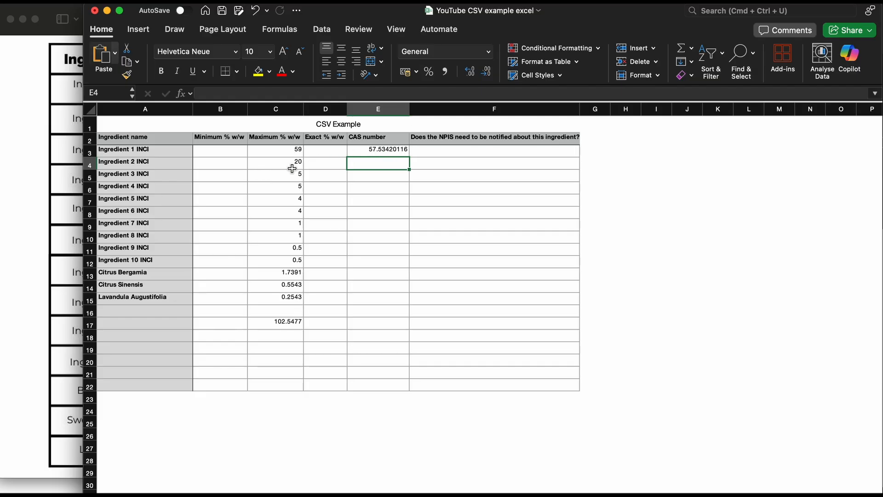
Step: Lock the total's row so E3 reads =C3/C$17*100, and fill the formula down through E15
left_click(374, 152)
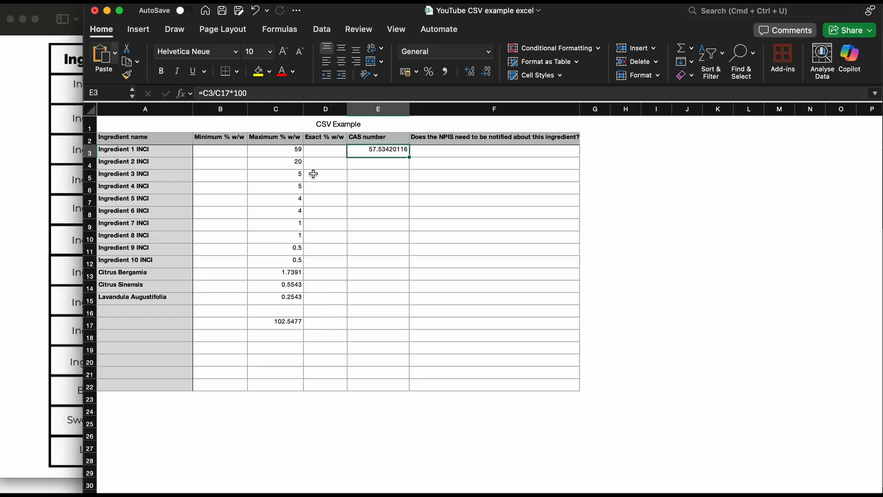
left_click(223, 94)
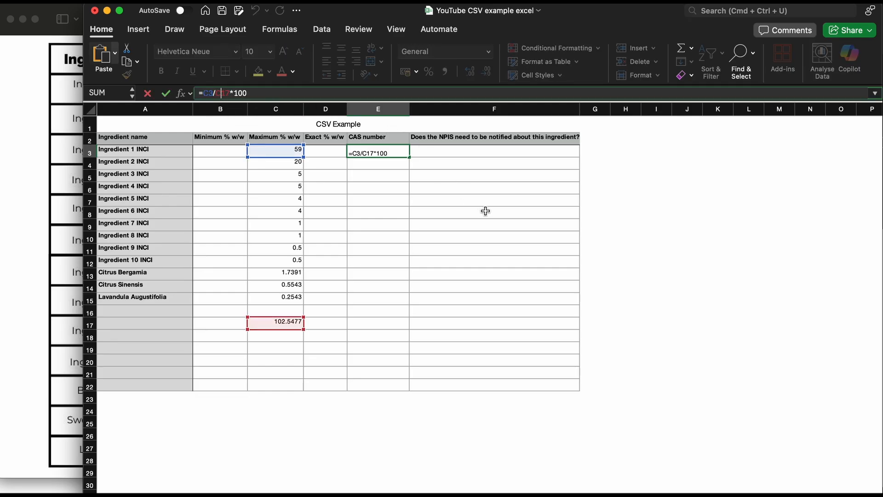
type("$")
key("Return")
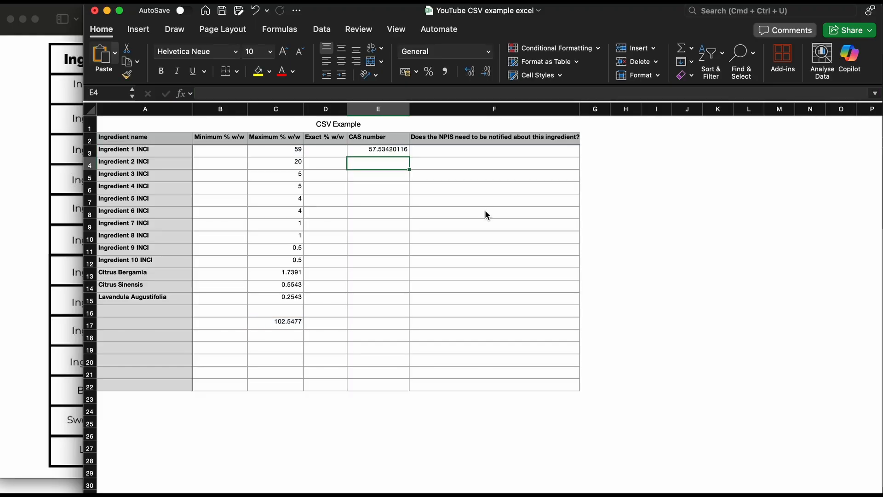
left_click(399, 154)
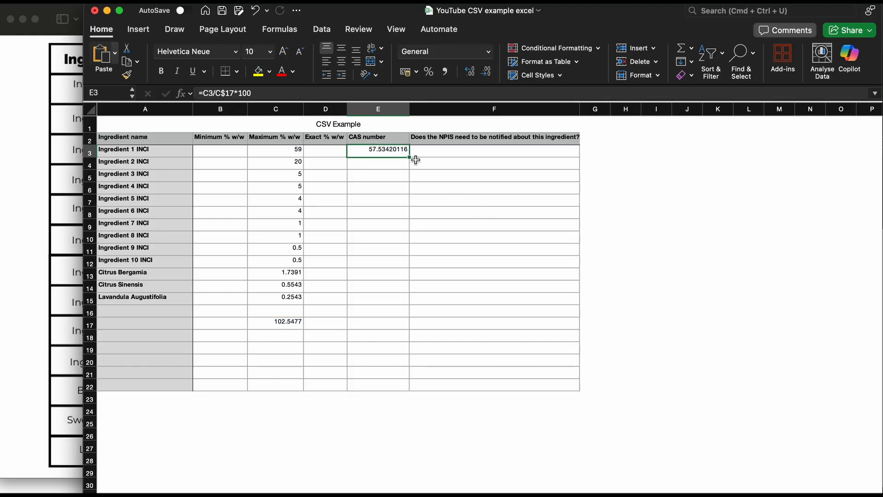
left_click_drag(409, 158, 407, 302)
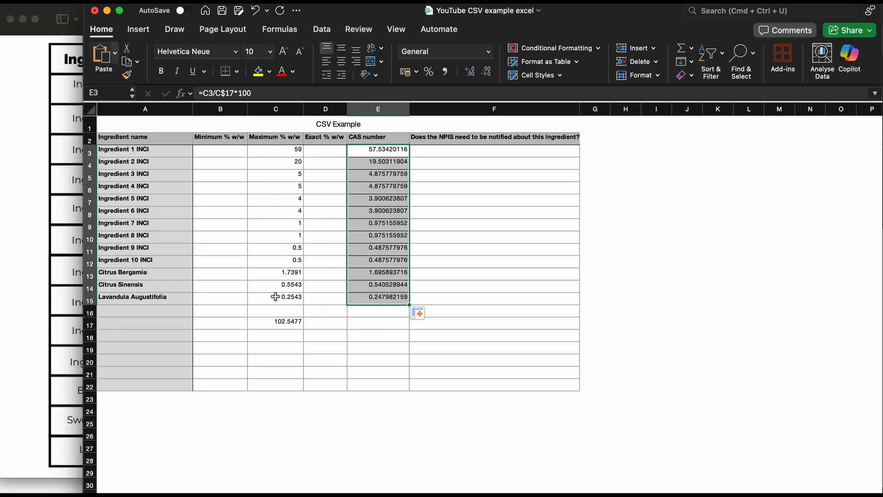
Step: Copy the calculated percentages in E3:E15 and paste them as values only into the Minimum % w/w column from B3
left_click(379, 322)
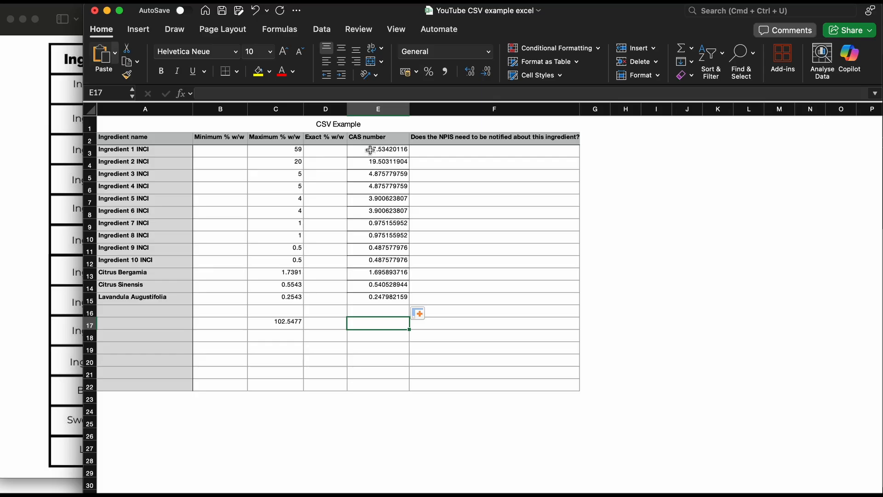
left_click_drag(370, 150, 381, 299)
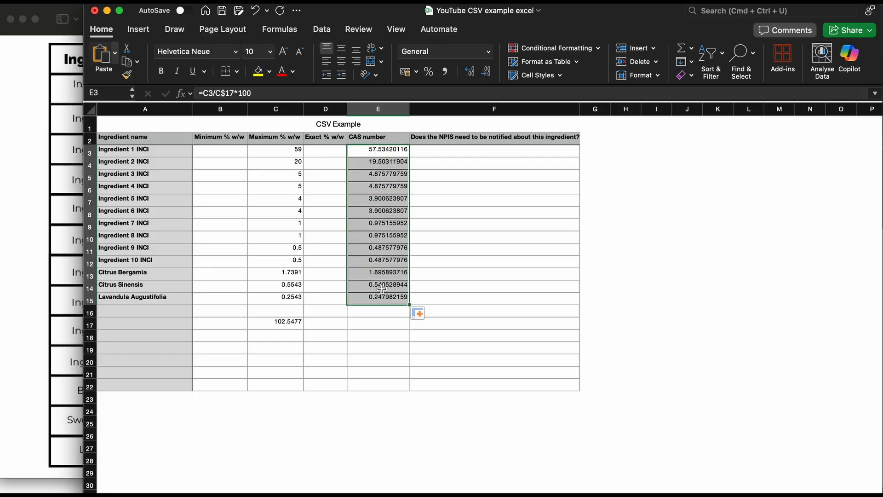
right_click(382, 289)
left_click(397, 236)
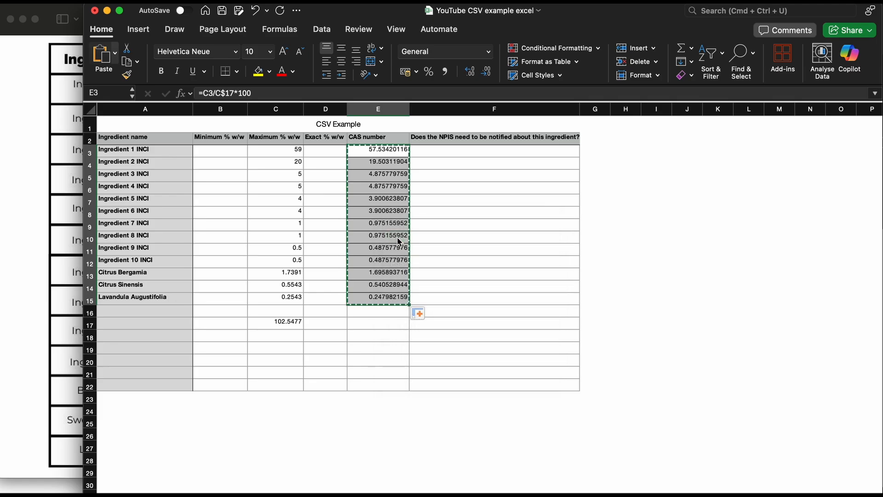
right_click(394, 275)
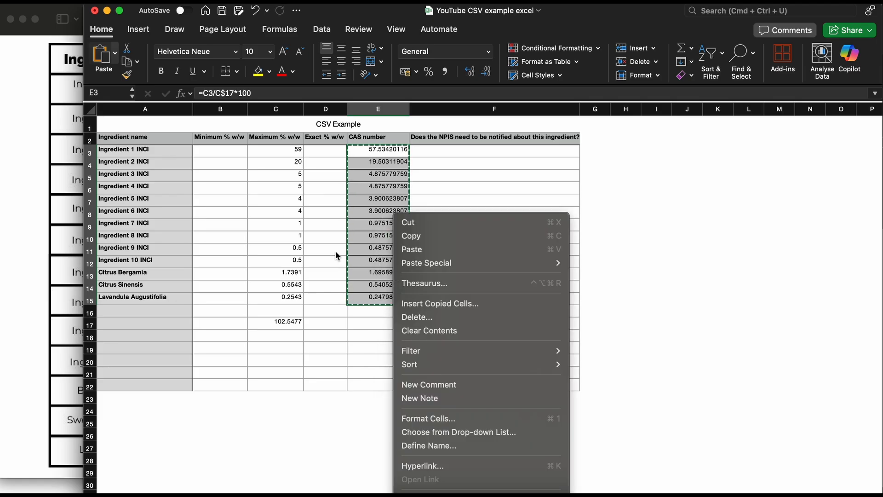
left_click(213, 151)
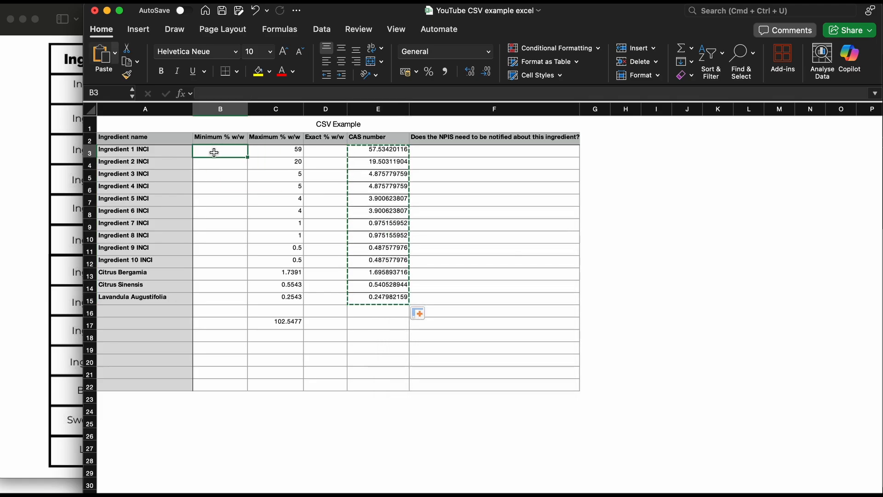
right_click(214, 150)
mouse_move(251, 205)
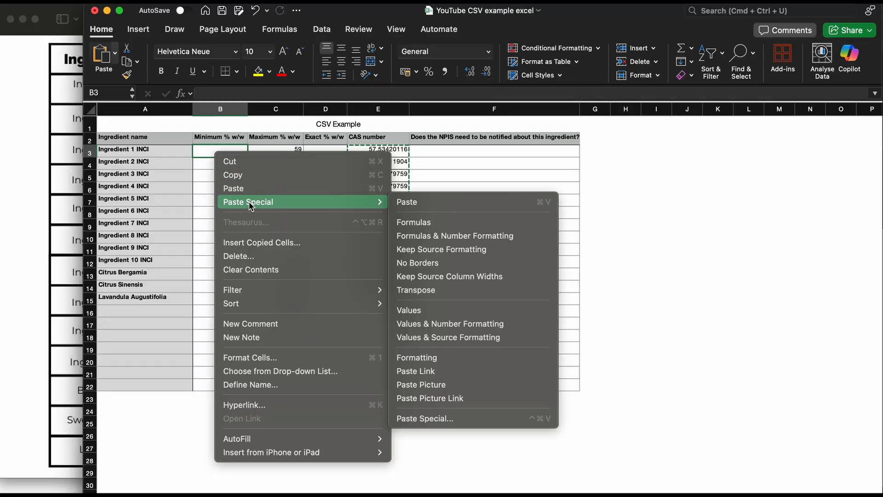
left_click(416, 311)
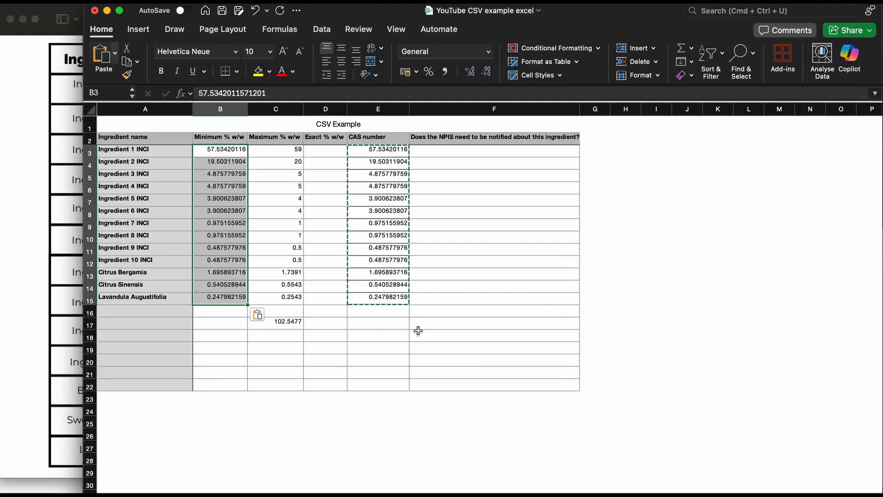
key("Escape")
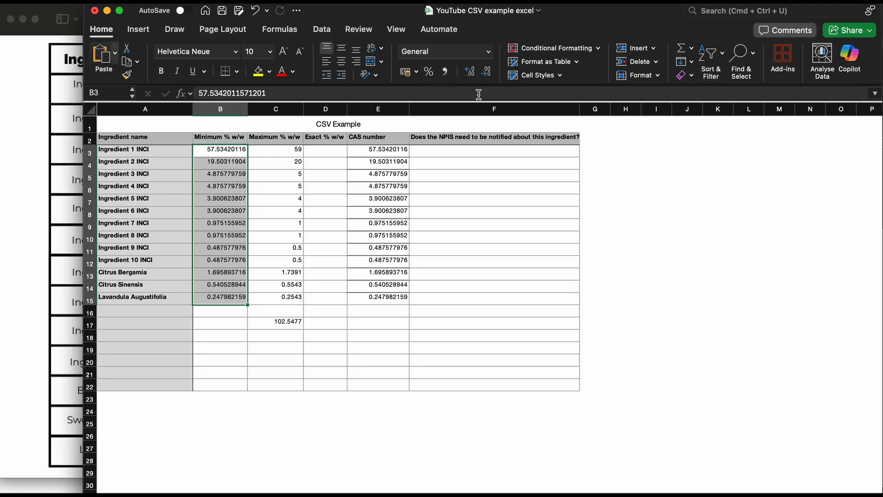
Step: Reduce the pasted Minimum % w/w values in B3:B15 to four decimal places
left_click(486, 72)
left_click(487, 77)
left_click(486, 76)
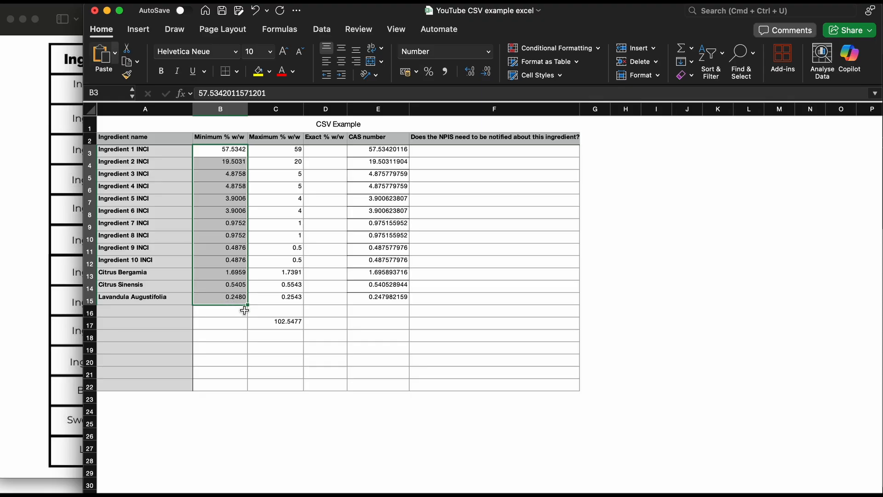
left_click(328, 324)
Step: Clear the helper formulas from E3:E15 in the CAS number column and the total from C17
left_click_drag(384, 150, 391, 297)
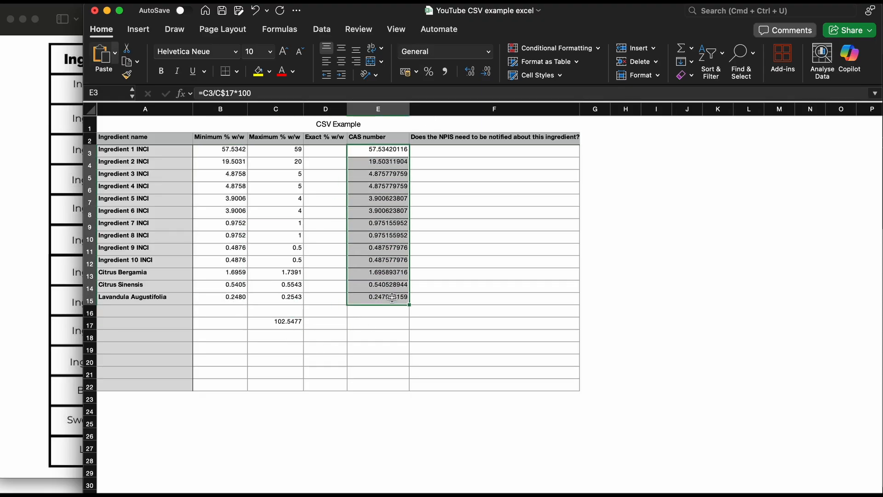
key("Delete")
left_click(290, 323)
key("Delete")
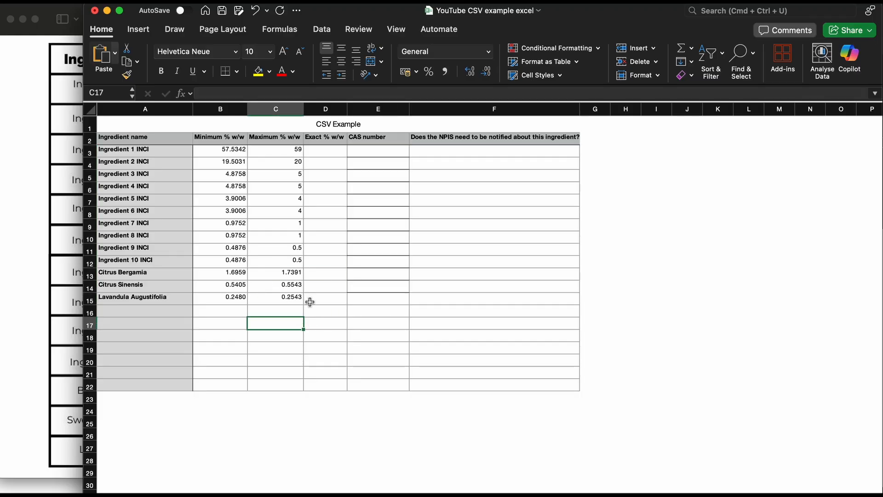
left_click(325, 317)
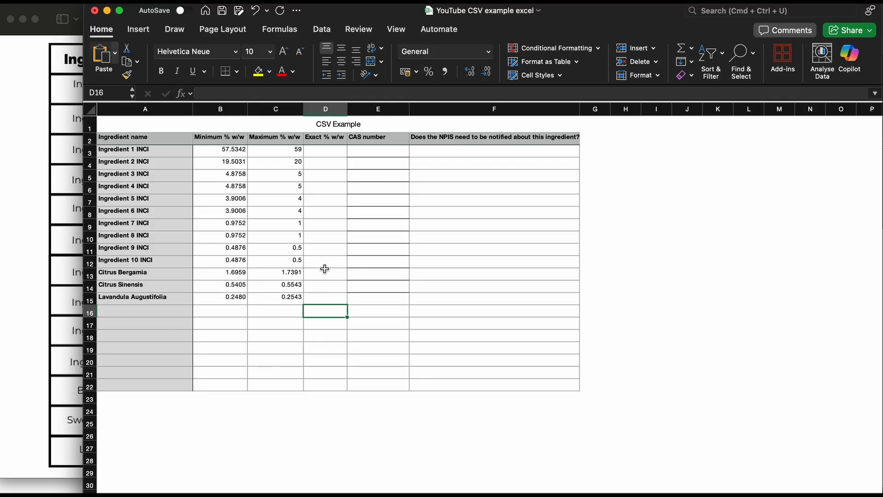
Step: Clear the Minimum % w/w values for Citrus Bergamia and Citrus Sinensis
left_click(226, 274)
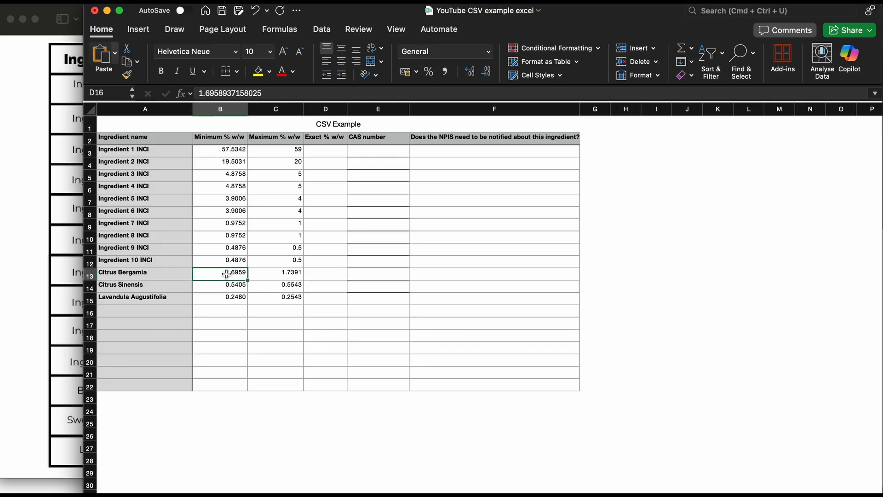
left_click_drag(226, 276, 227, 286)
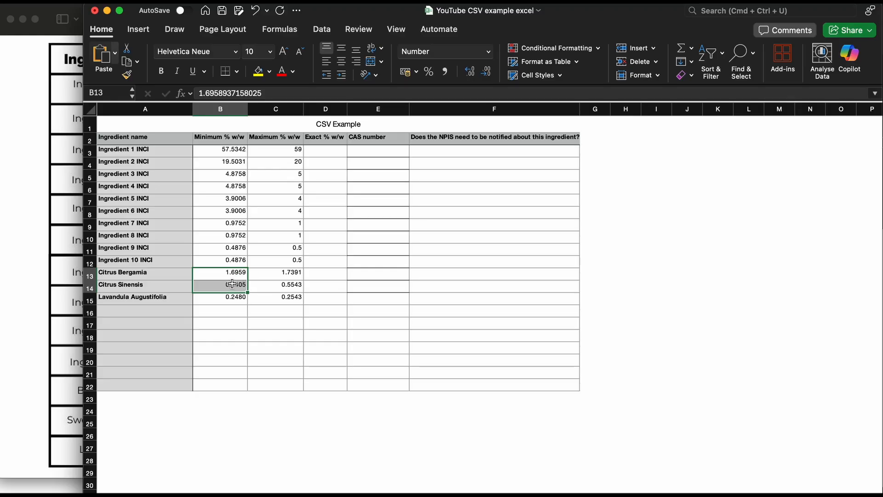
key("Delete")
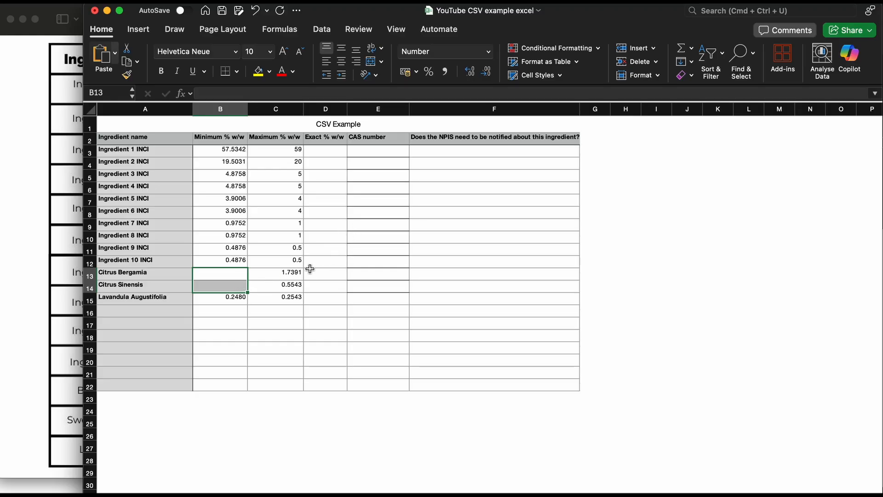
Step: Move the Citrus Bergamia and Citrus Sinensis maximum values into the Exact % w/w column and enter TRUE for both in the NPIS notification column
left_click_drag(285, 274, 349, 292)
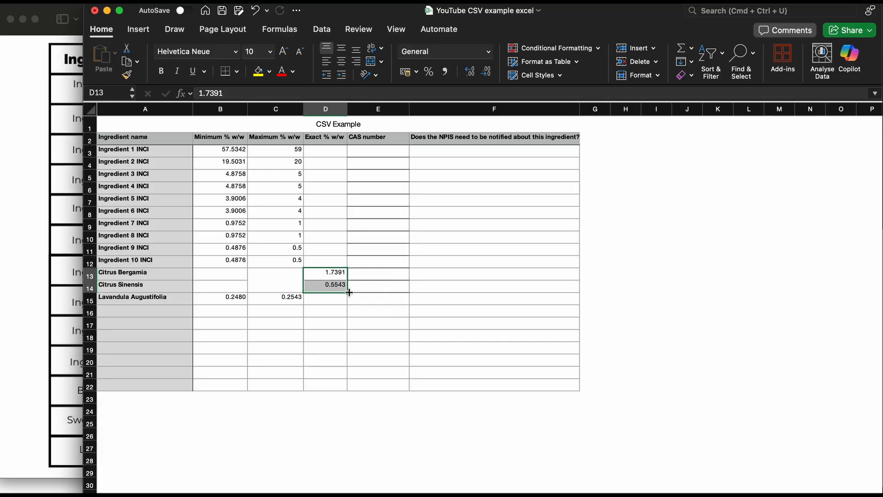
left_click(421, 275)
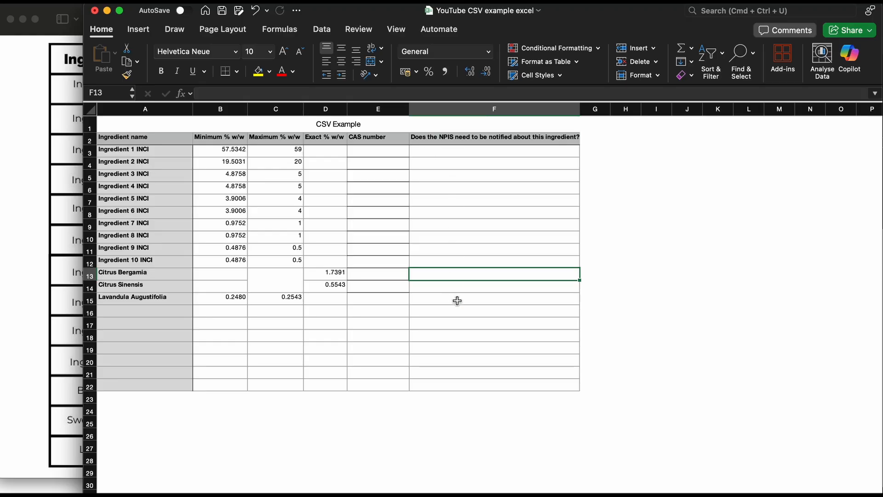
type("TRUE")
left_click(459, 288)
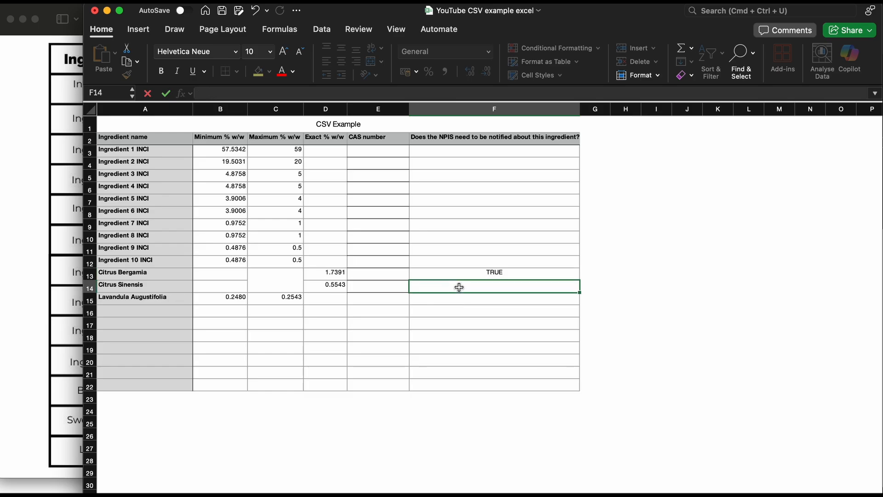
type("TRUE")
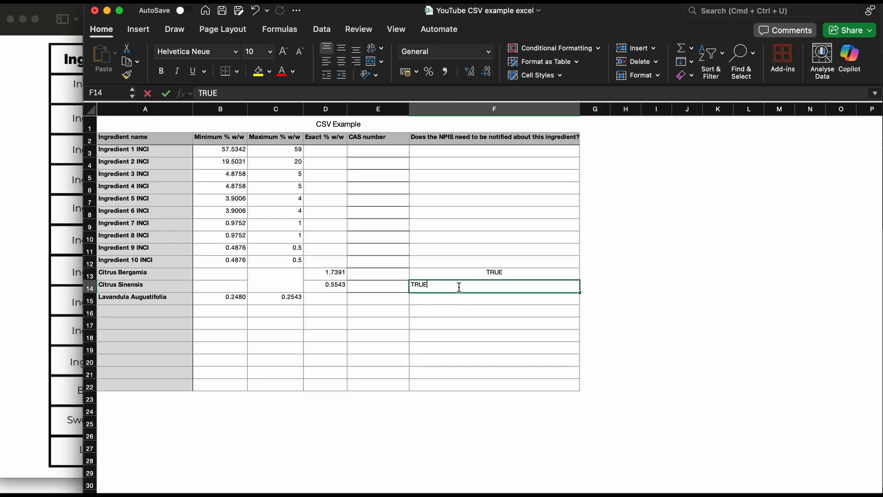
left_click(456, 300)
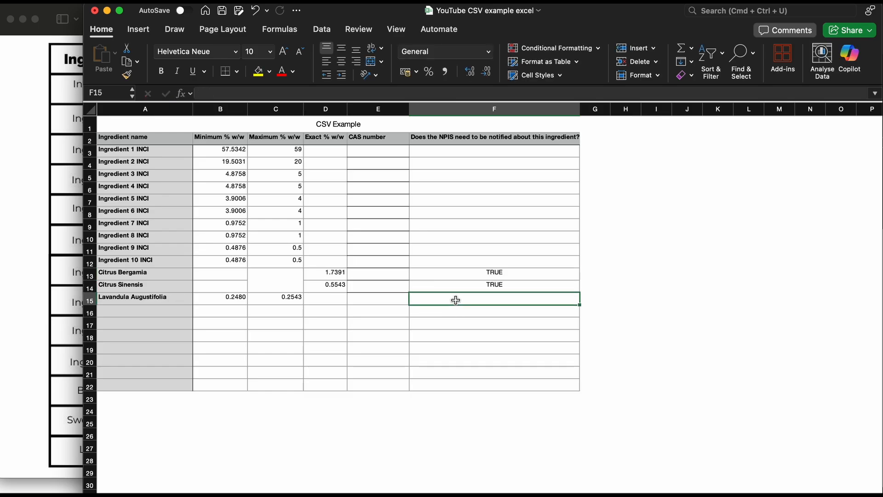
Step: Enter FALSE in the NPIS notification column for Ingredient 1 through Ingredient 10 and for Lavandula Augustifolia
left_click(475, 154)
type("FALSE")
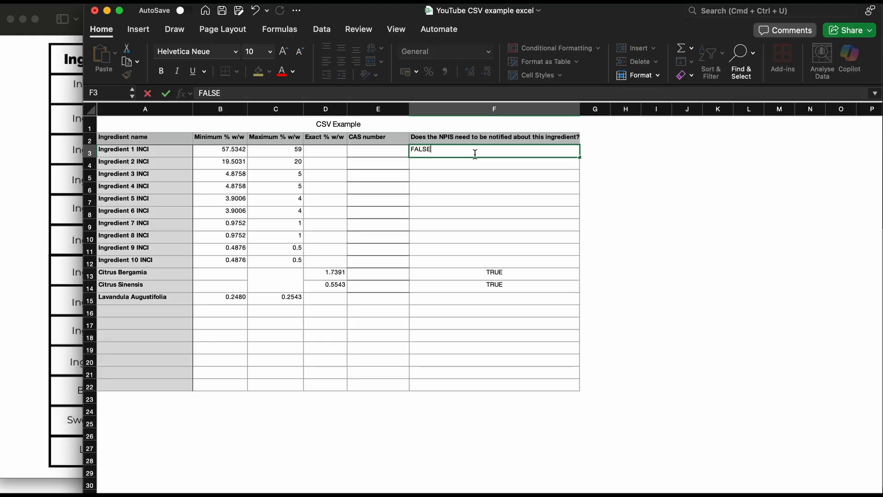
key("Return")
key("Up")
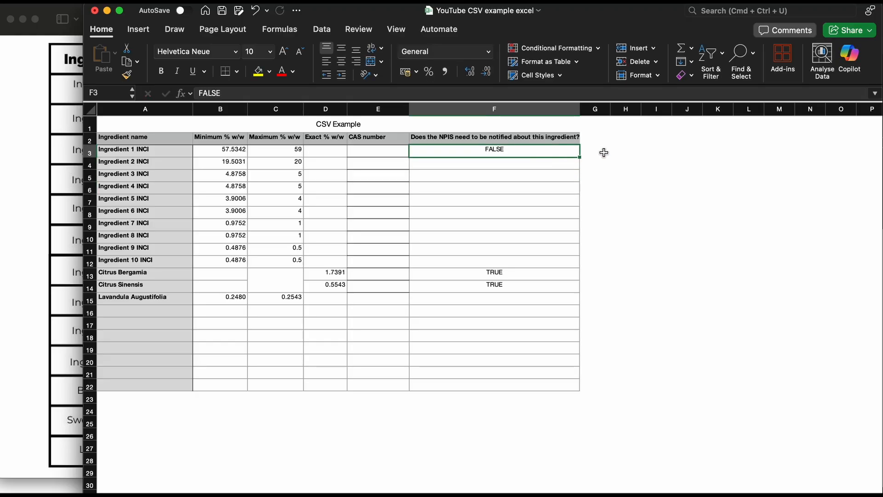
left_click_drag(580, 157, 580, 265)
left_click(465, 298)
type("FALSE")
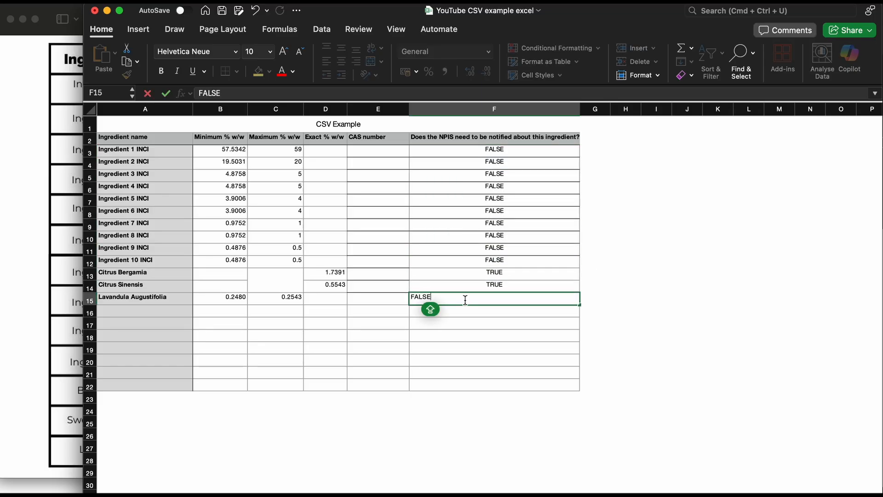
left_click(494, 312)
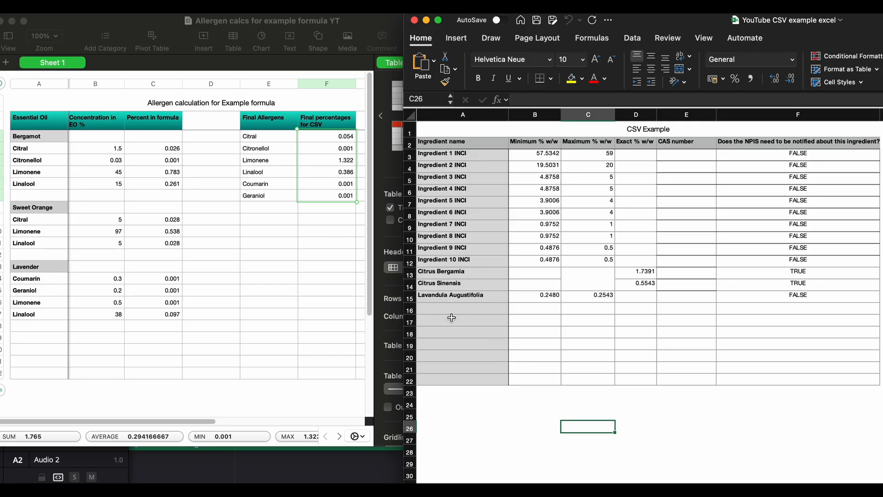
Step: Add the allergens Citral, Citronellol, Limonene, Linalool, Coumarin and Geraniol as ingredient names in A16:A21
left_click(430, 307)
type("Citral")
key("Return")
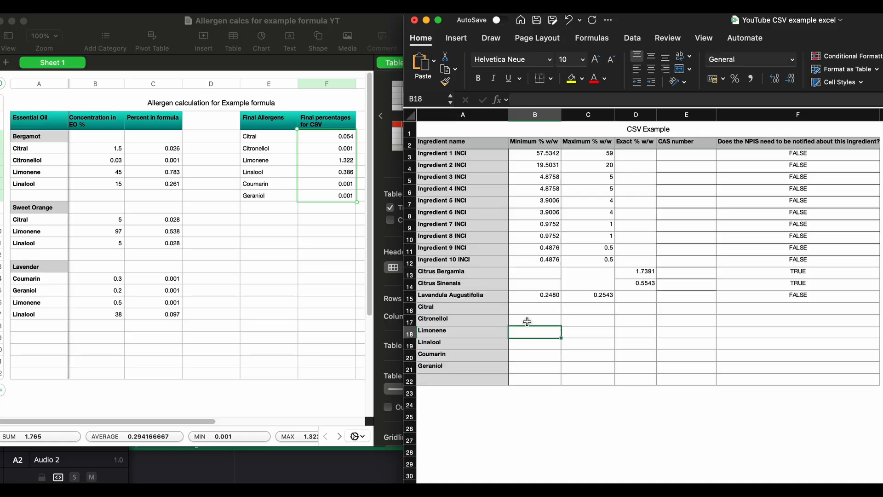
Step: Copy the six final allergen percentages from the Numbers allergen calculation and paste them into the Exact % w/w column from D16 in Excel
left_click(324, 136)
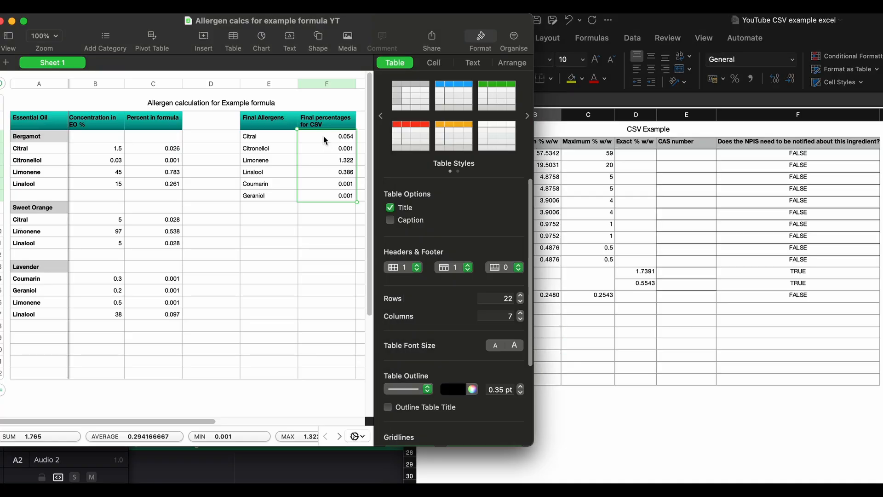
right_click(325, 137)
left_click(350, 417)
left_click(634, 349)
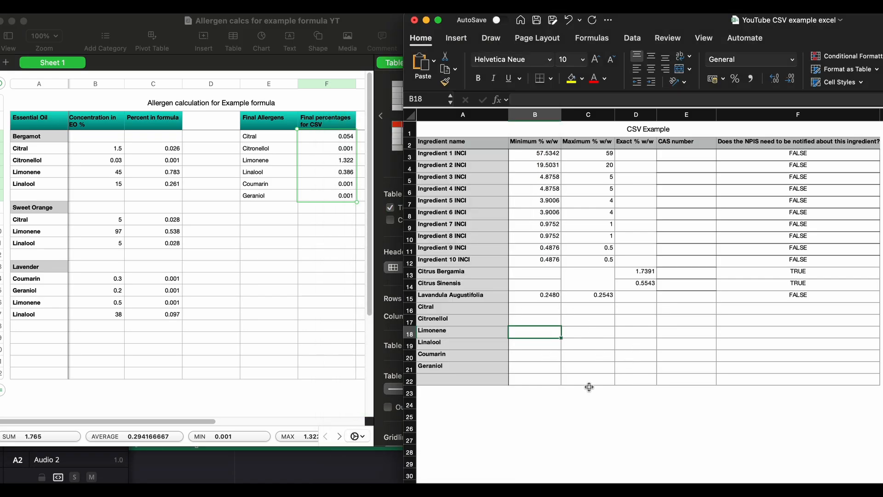
left_click(625, 312)
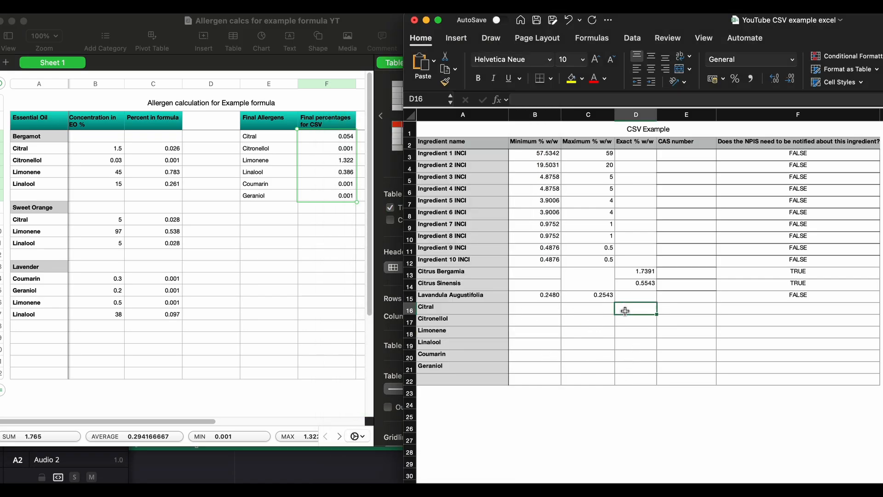
right_click(624, 313)
left_click(644, 263)
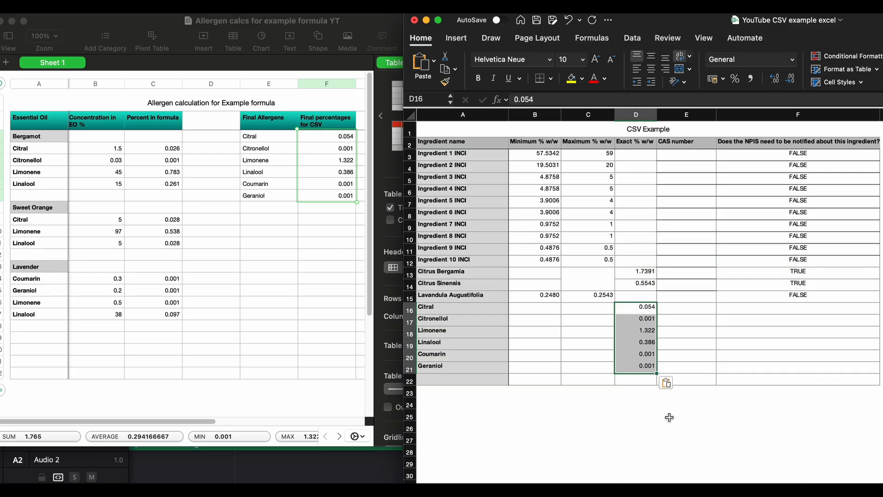
left_click(669, 417)
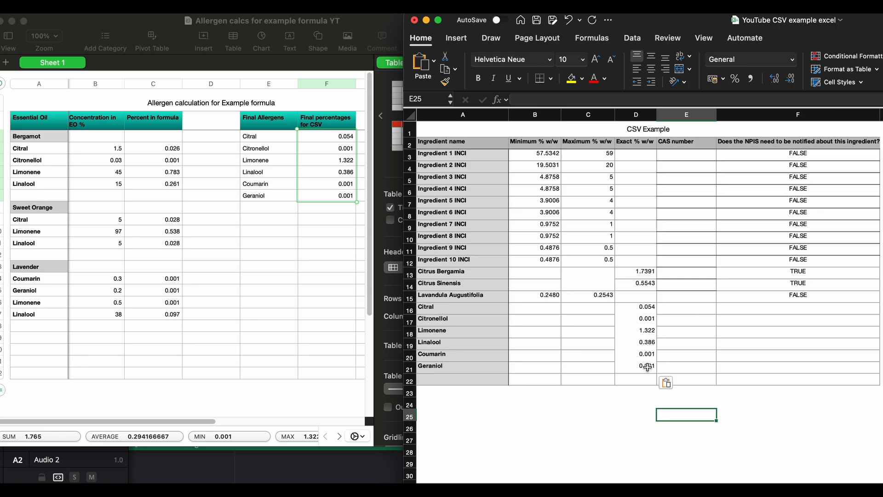
Step: Enter TRUE for Citral in the NPIS notification column
left_click(786, 309)
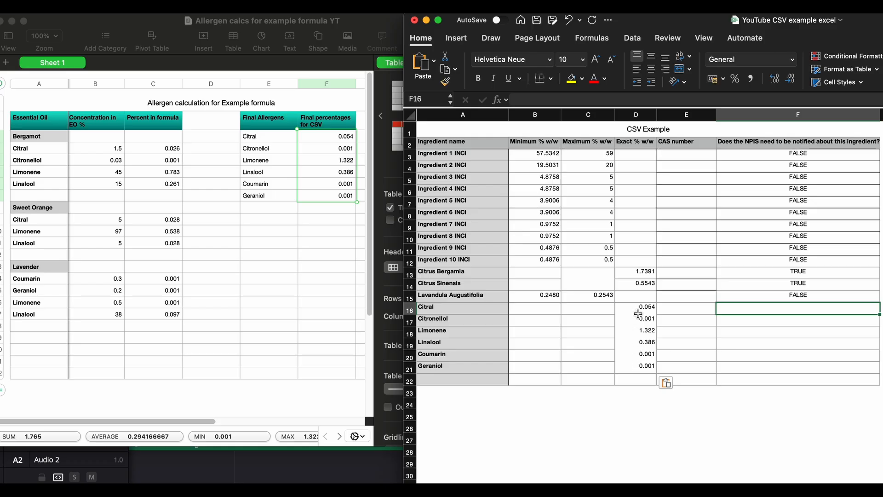
double_click(796, 308)
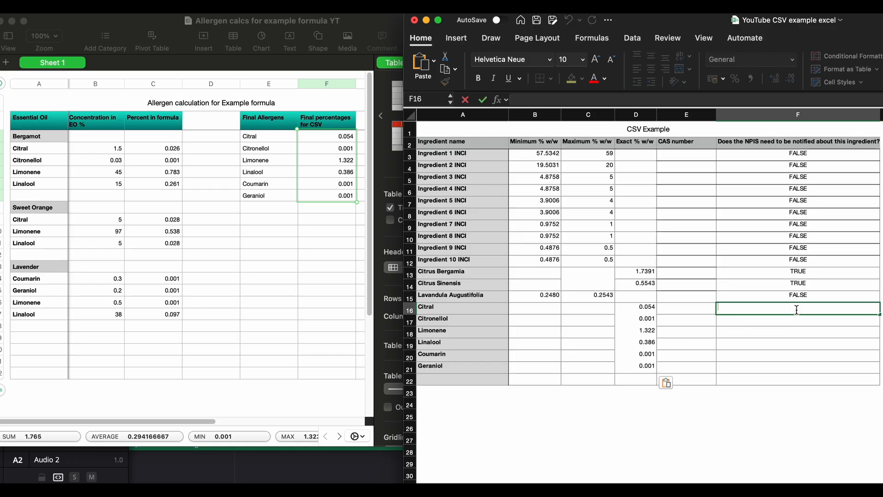
type("TRUE")
left_click(798, 339)
left_click(821, 310)
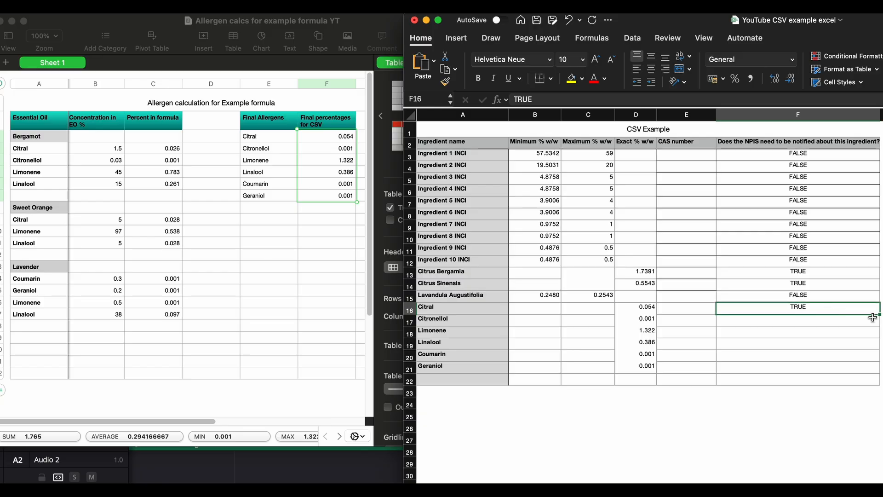